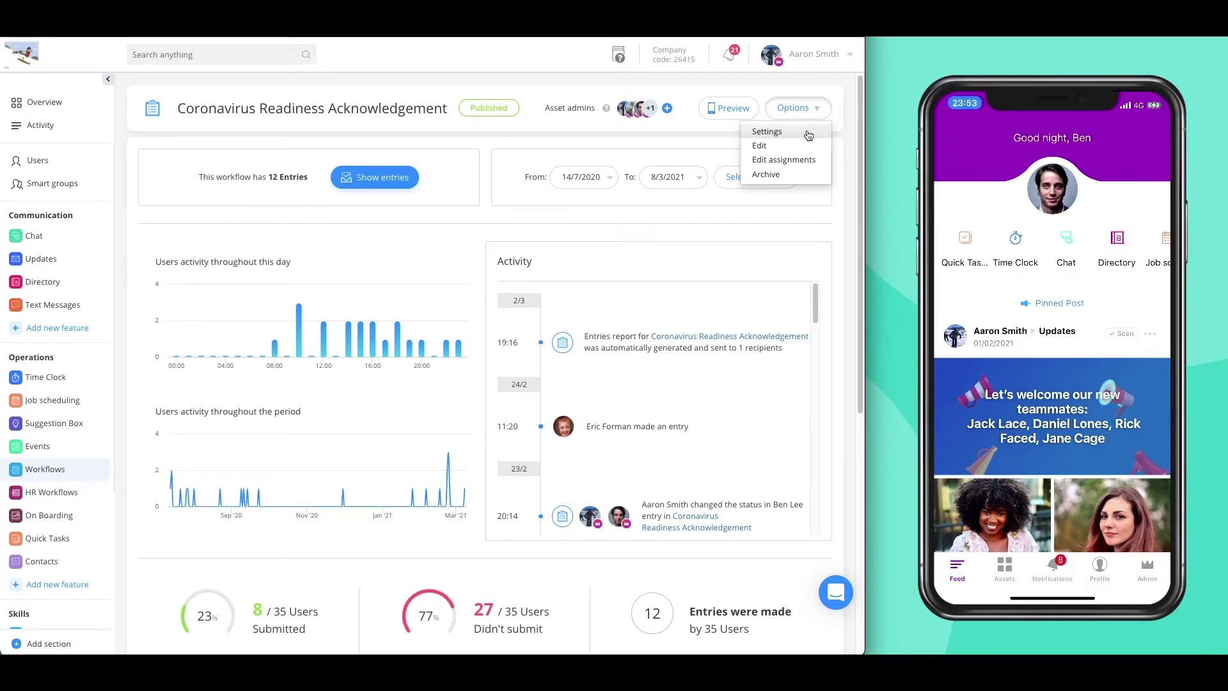
# - Open the Options menu for the Coronavirus Readiness Acknowledgement workflow to reach its settings
pyautogui.click(767, 131)
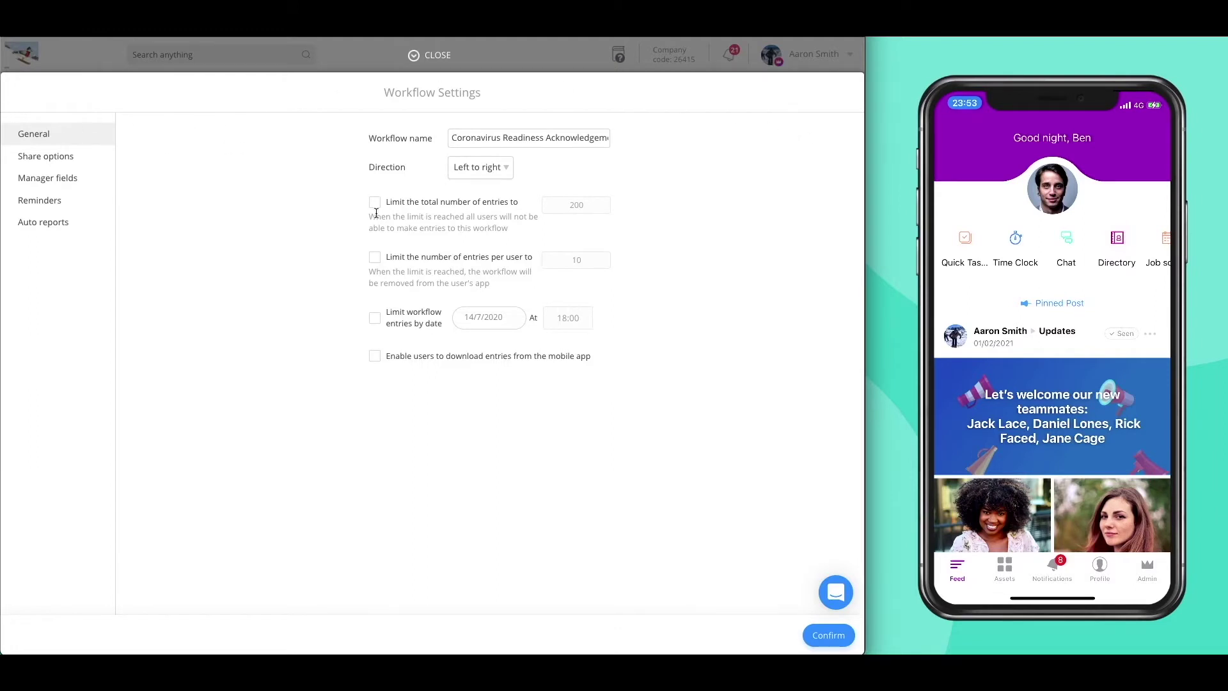
# - Lower the workflow's total-entries limit from 200 to 150
pyautogui.doubleClick(574, 206)
pyautogui.write('150')
pyautogui.click(77, 162)
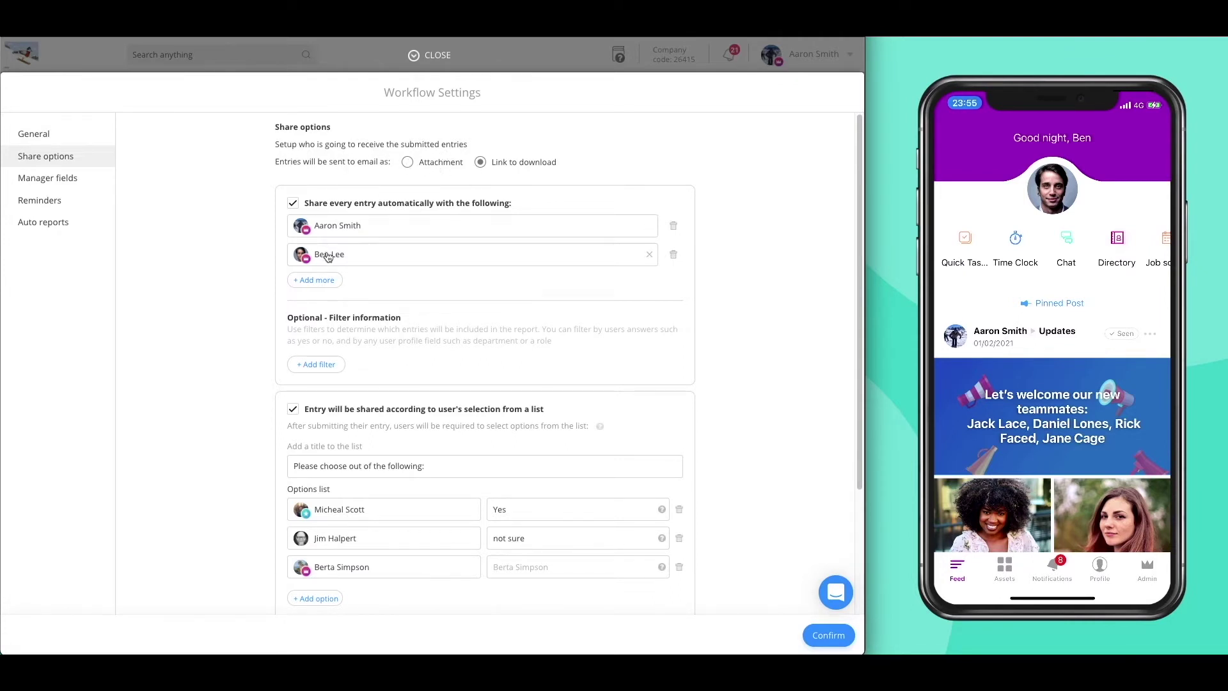
# - Add an external e-mail address as an automatic share recipient for every entry
pyautogui.click(320, 280)
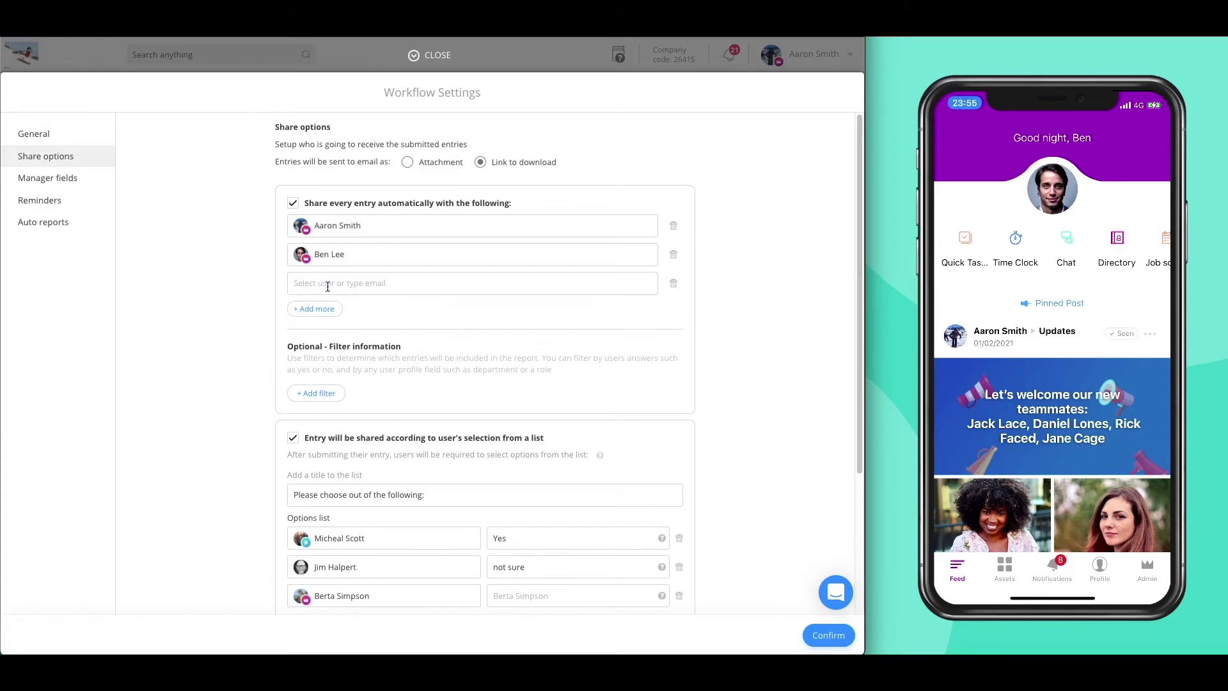
pyautogui.click(328, 285)
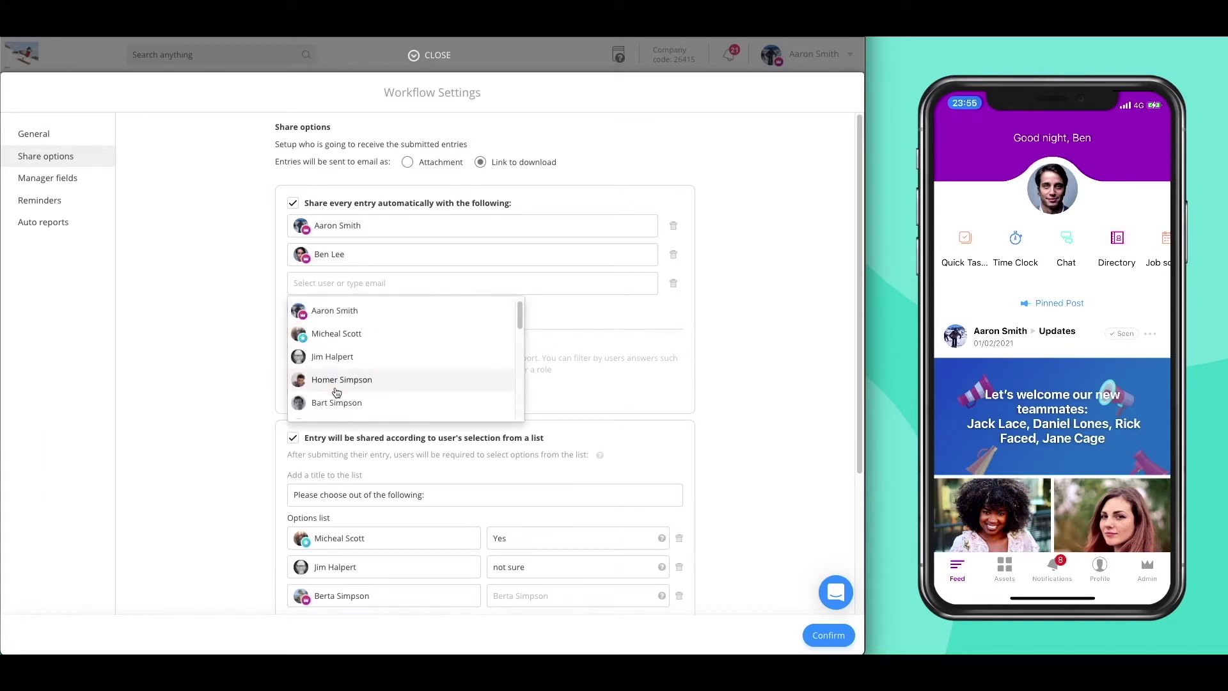
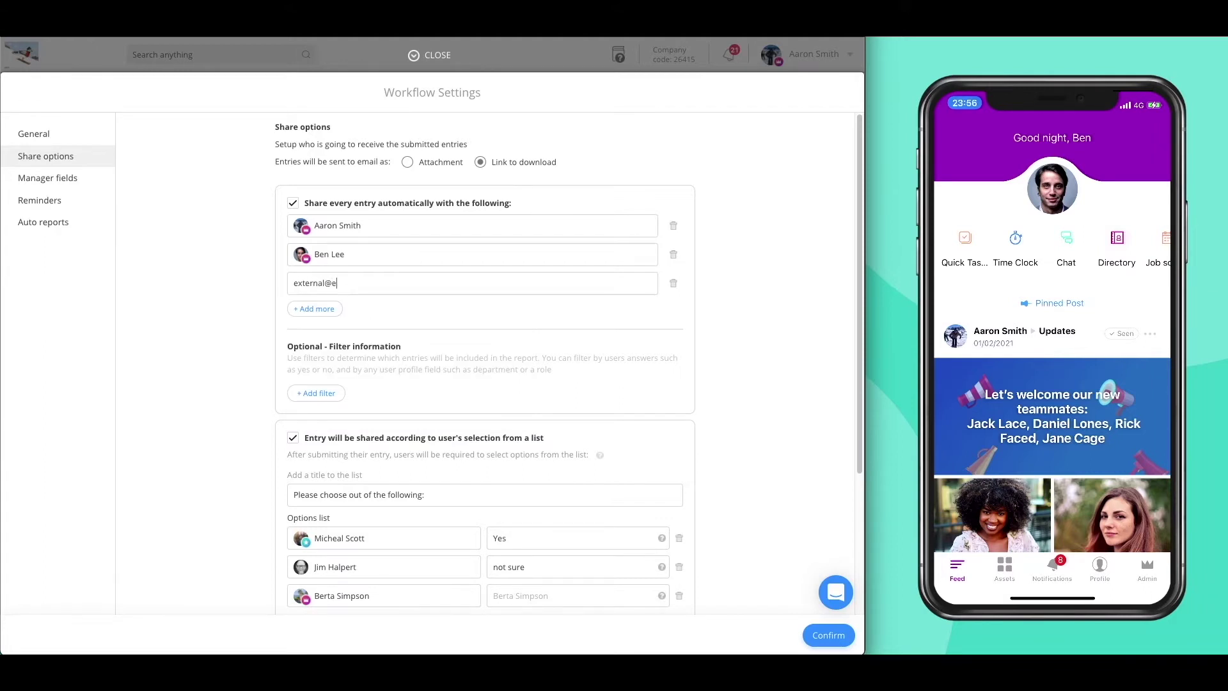
# - Add an empty filter condition row to the sharing, leaving its field unselected
pyautogui.click(334, 402)
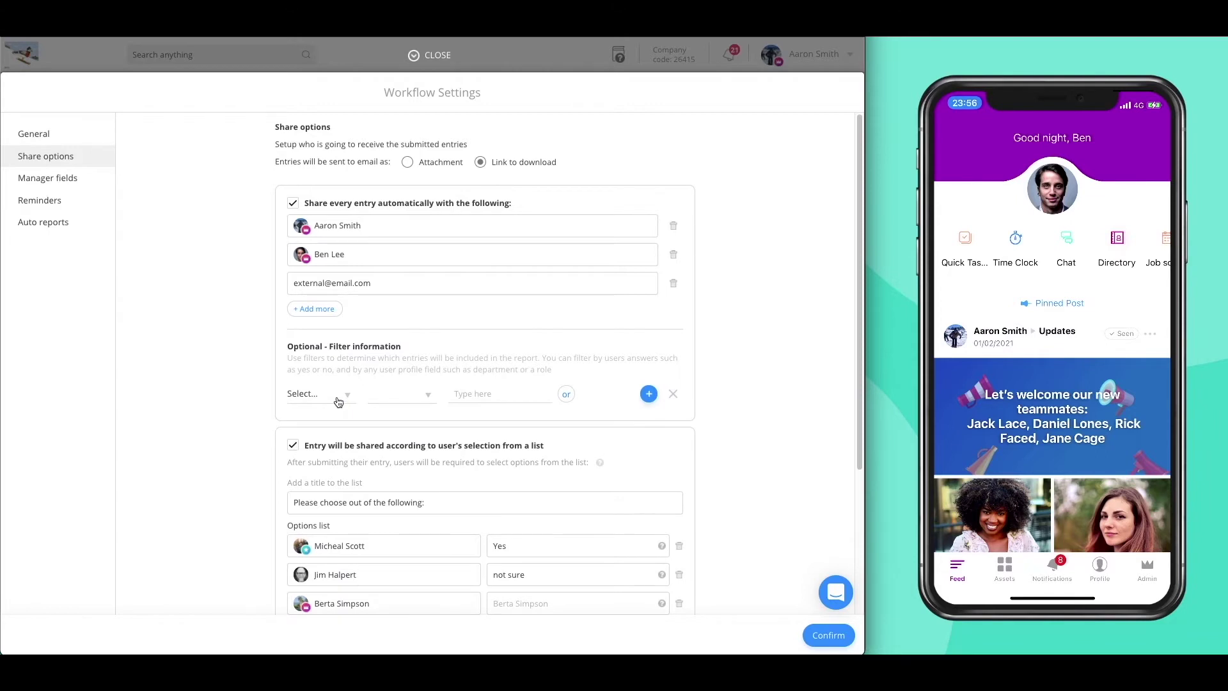
pyautogui.click(338, 398)
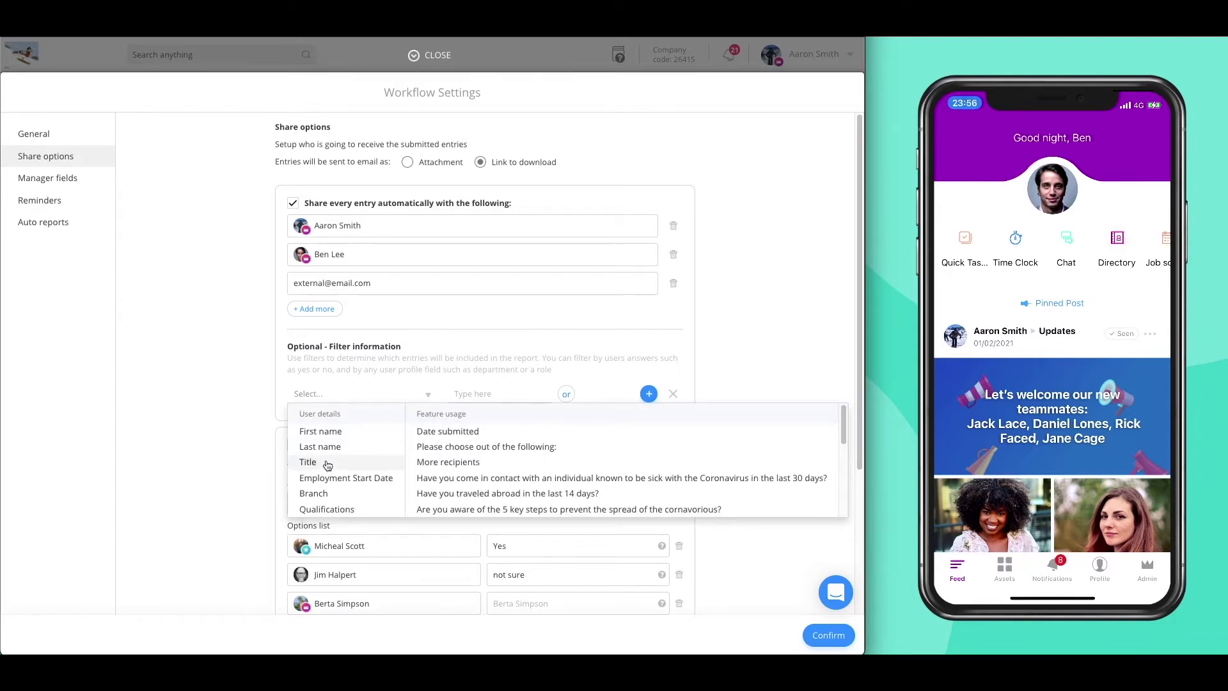
pyautogui.scroll(-1, 326, 470)
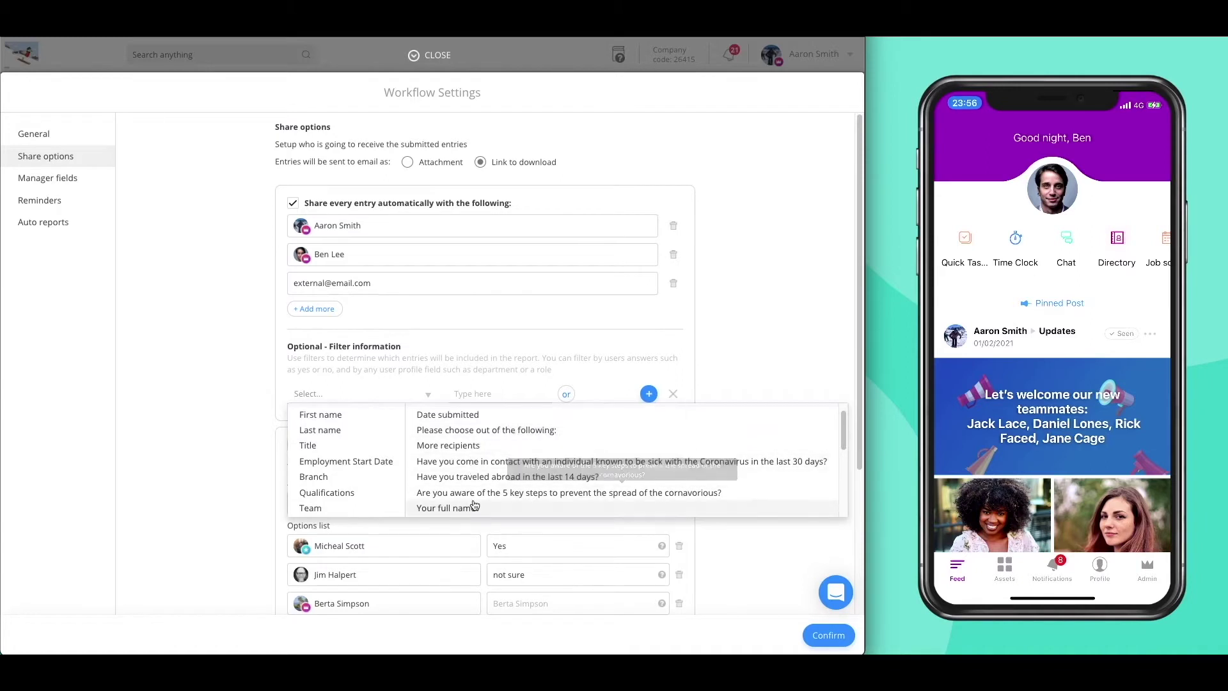
pyautogui.click(584, 380)
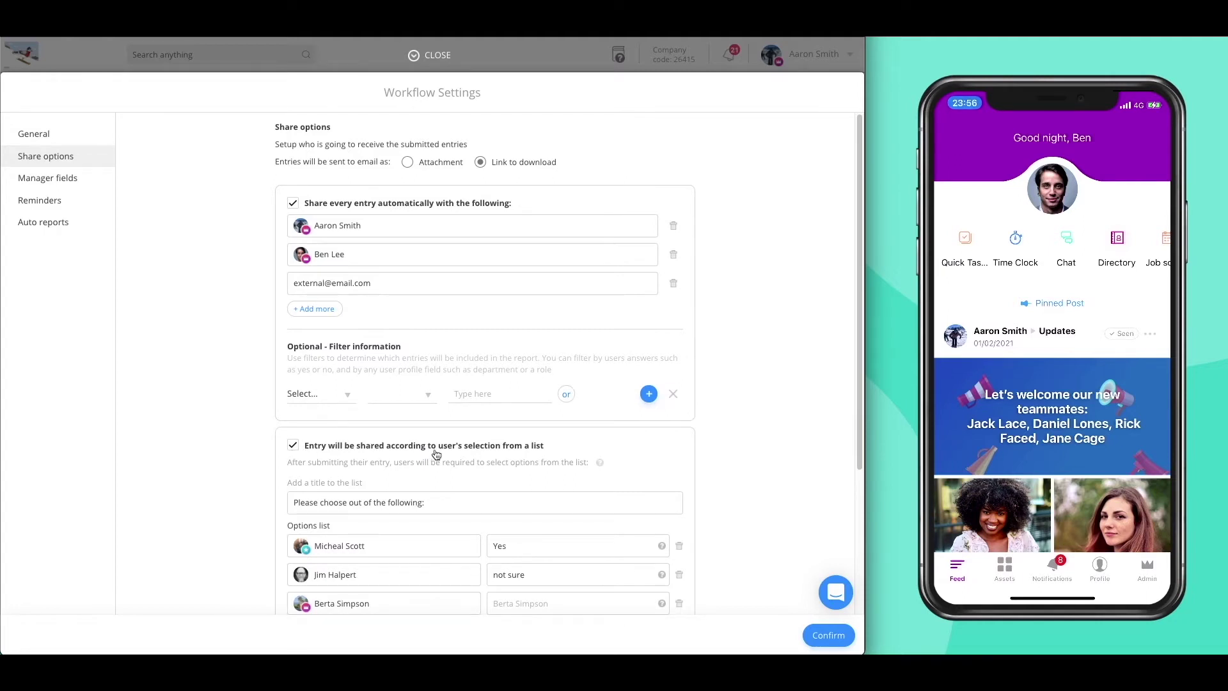
# - On the phone preview, open Assets > Workflows > Coronavirus Readiness Acknowledgement
pyautogui.scroll(-3, 306, 448)
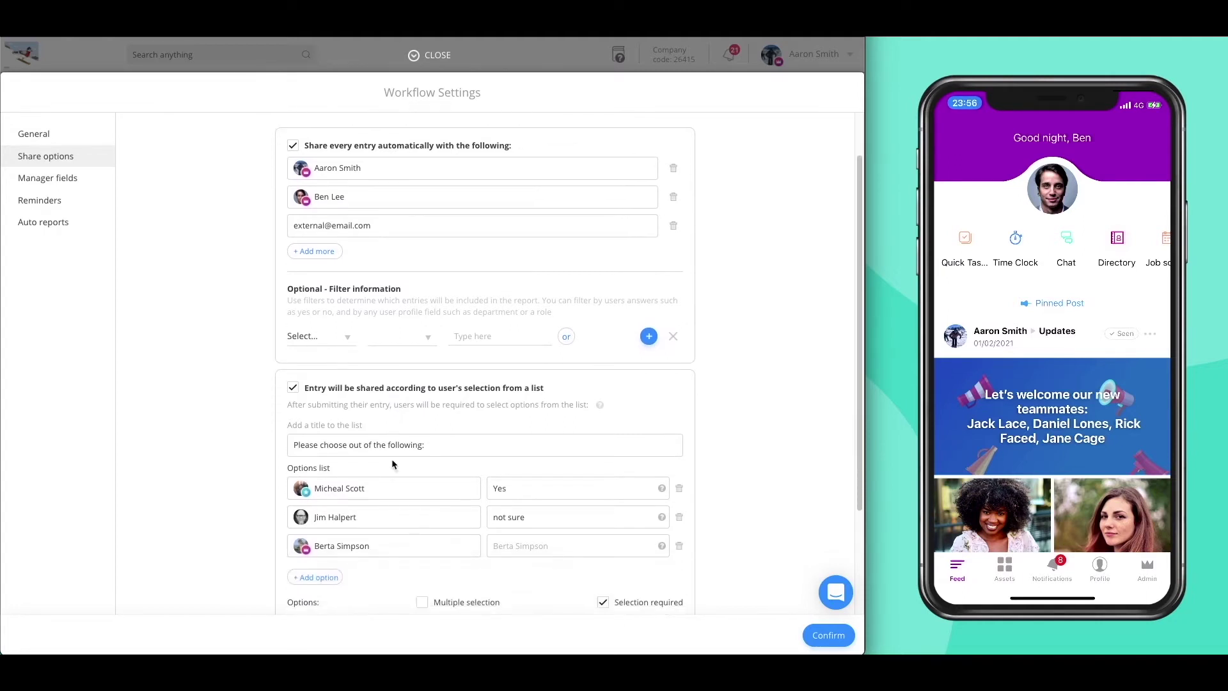
pyautogui.scroll(-1, 393, 470)
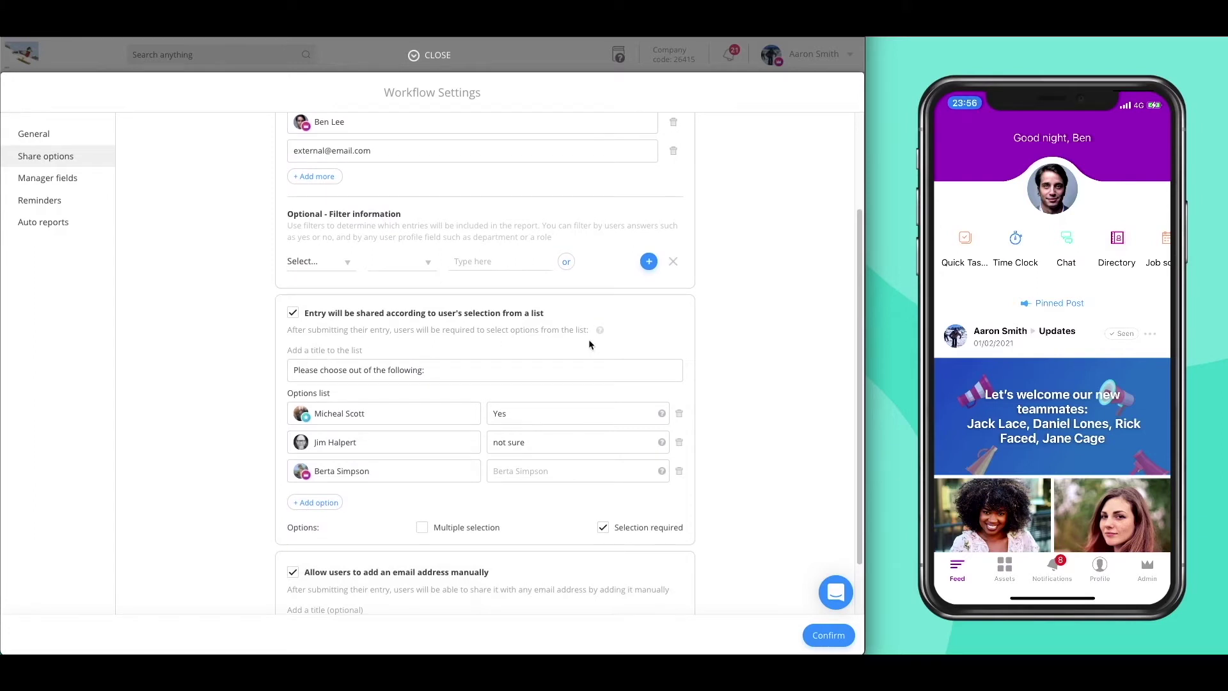
pyautogui.click(1017, 579)
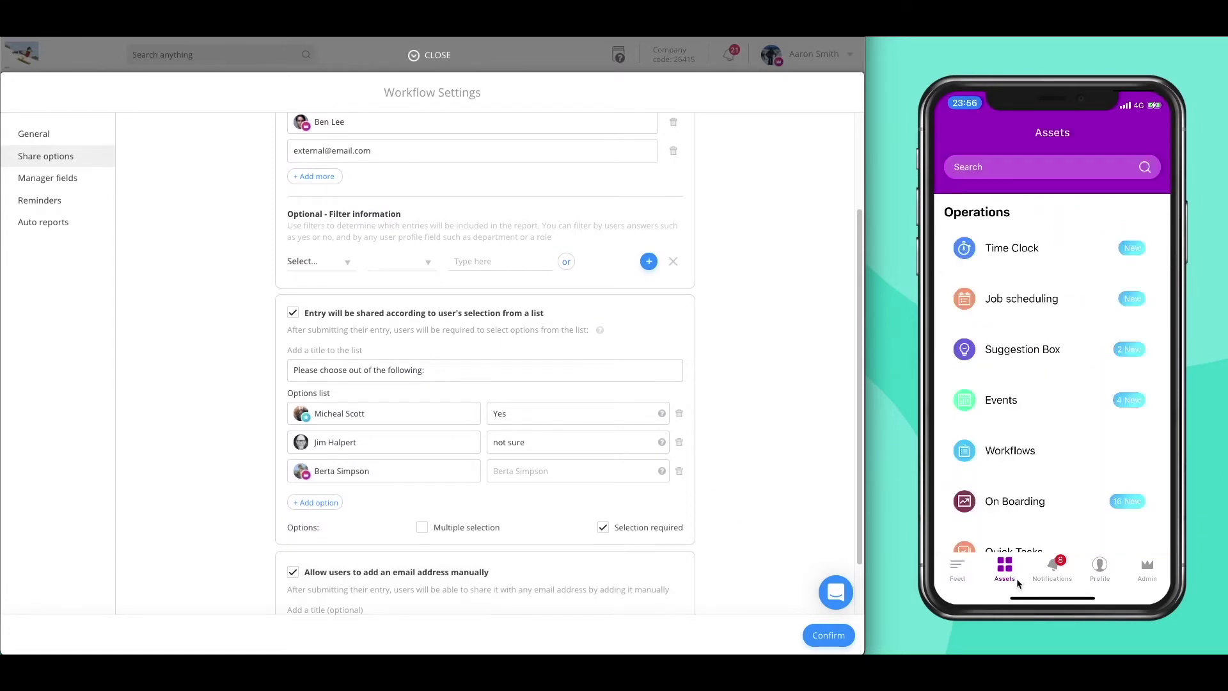
pyautogui.click(1028, 458)
pyautogui.click(1037, 201)
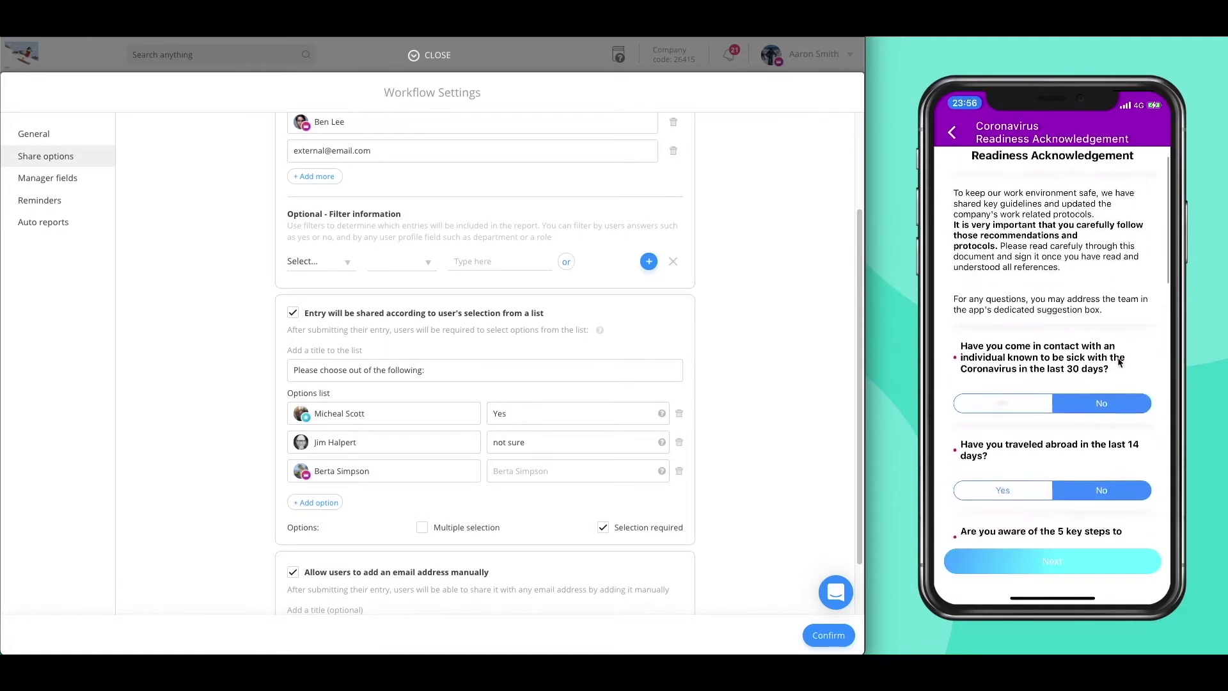
# - Move past the signed form, choose the third listed option, and continue to the send step
pyautogui.scroll(-2, 1118, 362)
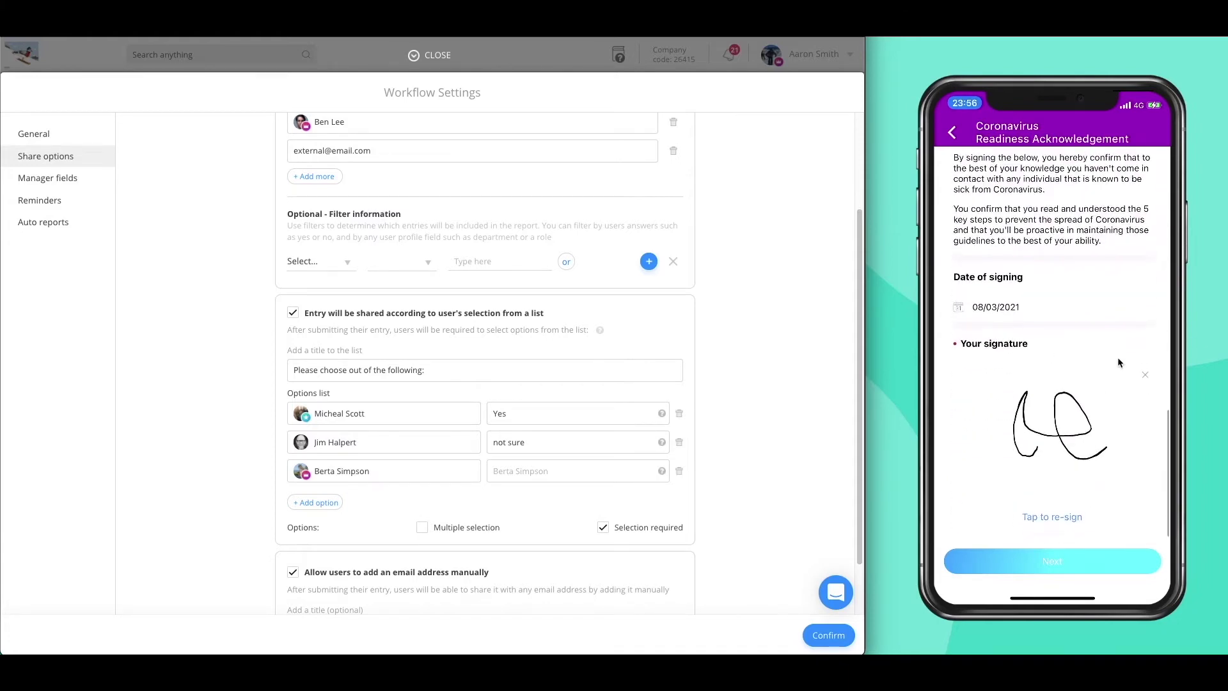
pyautogui.click(1056, 563)
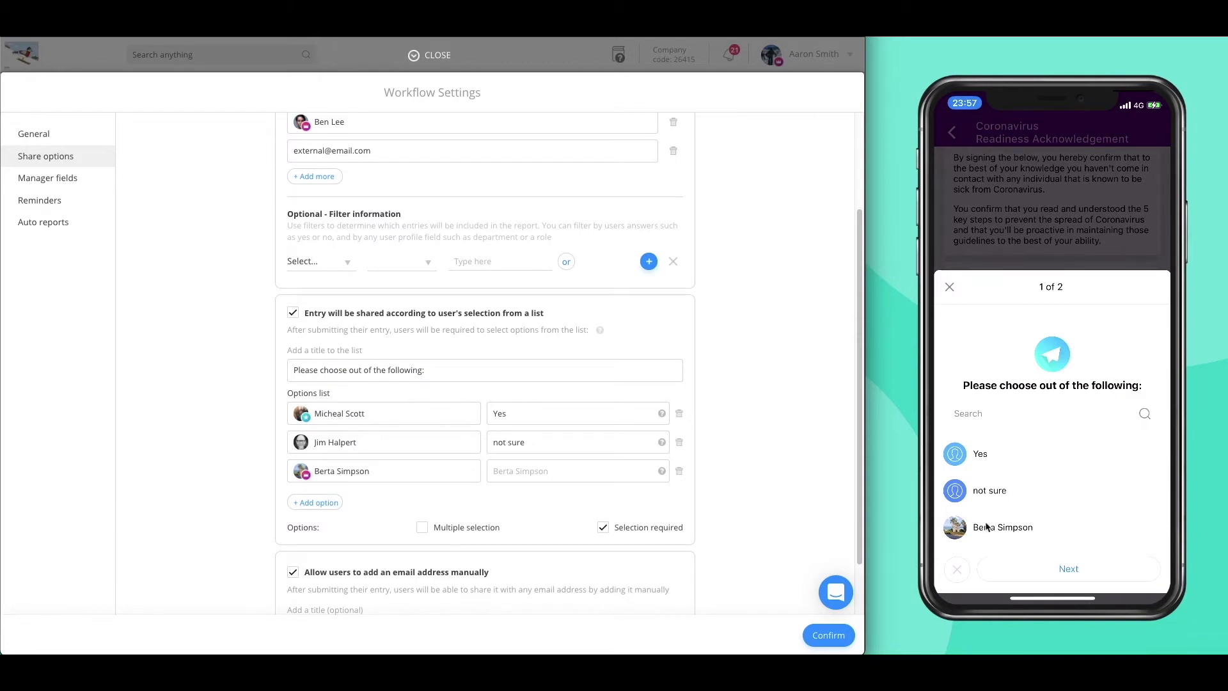
pyautogui.click(1020, 523)
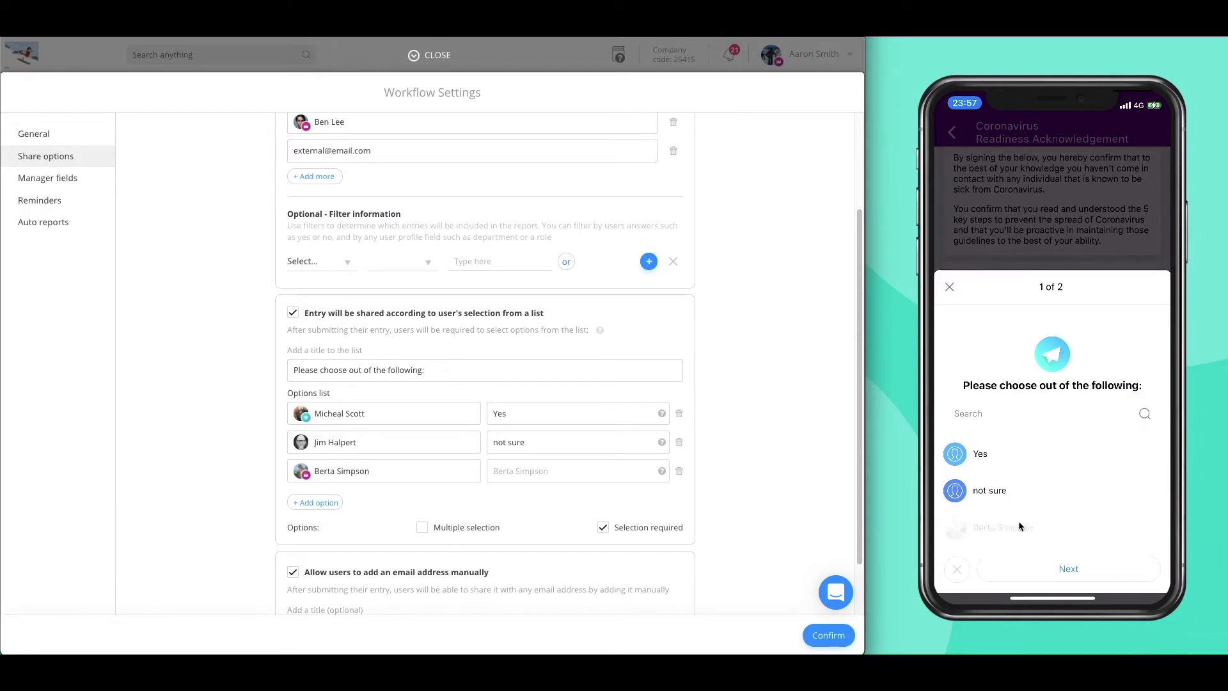
pyautogui.click(1057, 570)
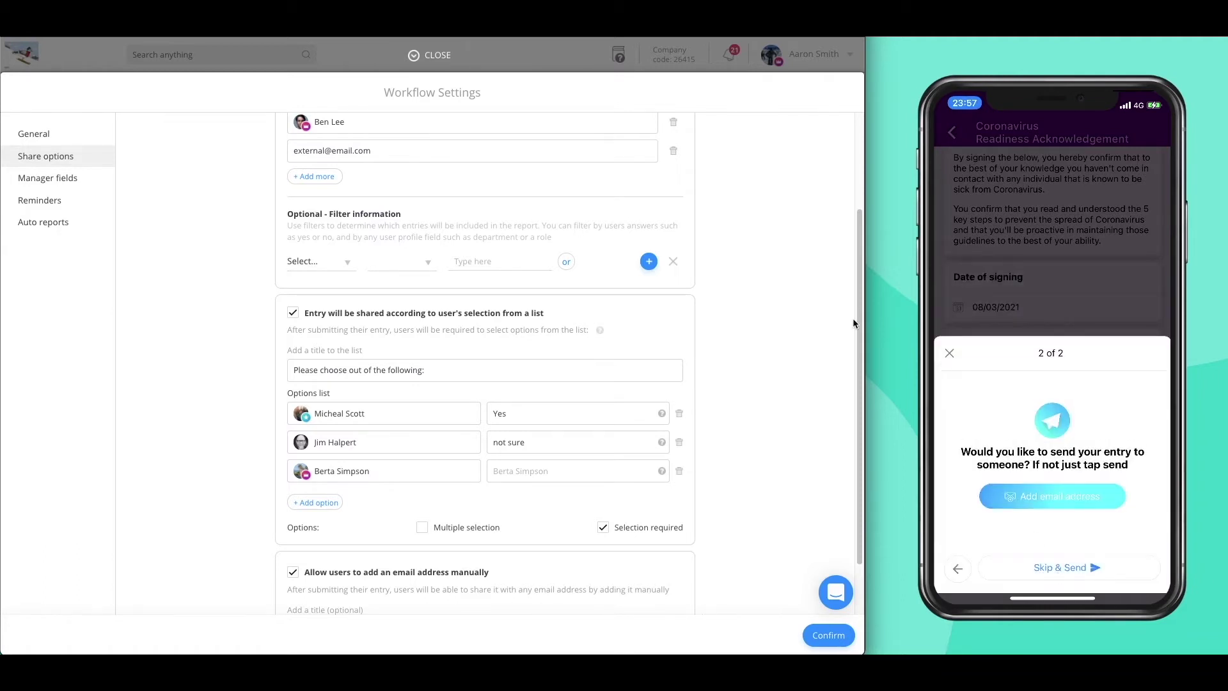
# - Send the acknowledgement entry from the phone to the manually added e-mail address
pyautogui.scroll(-1, 858, 307)
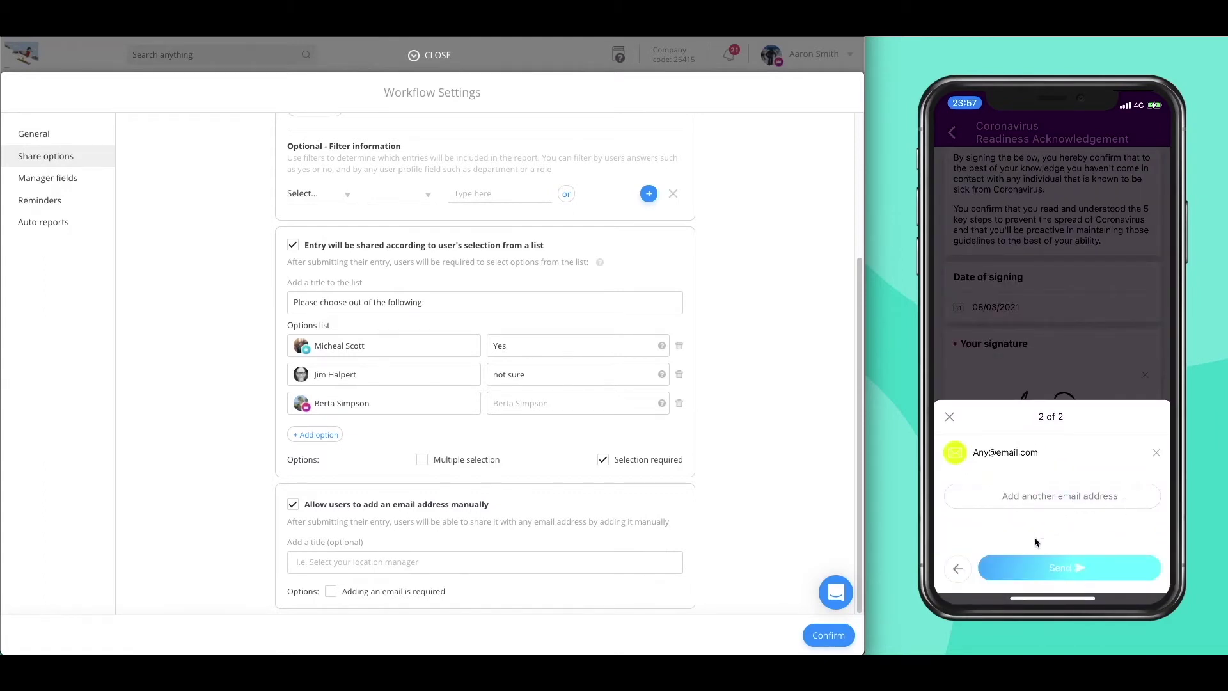
pyautogui.click(1054, 575)
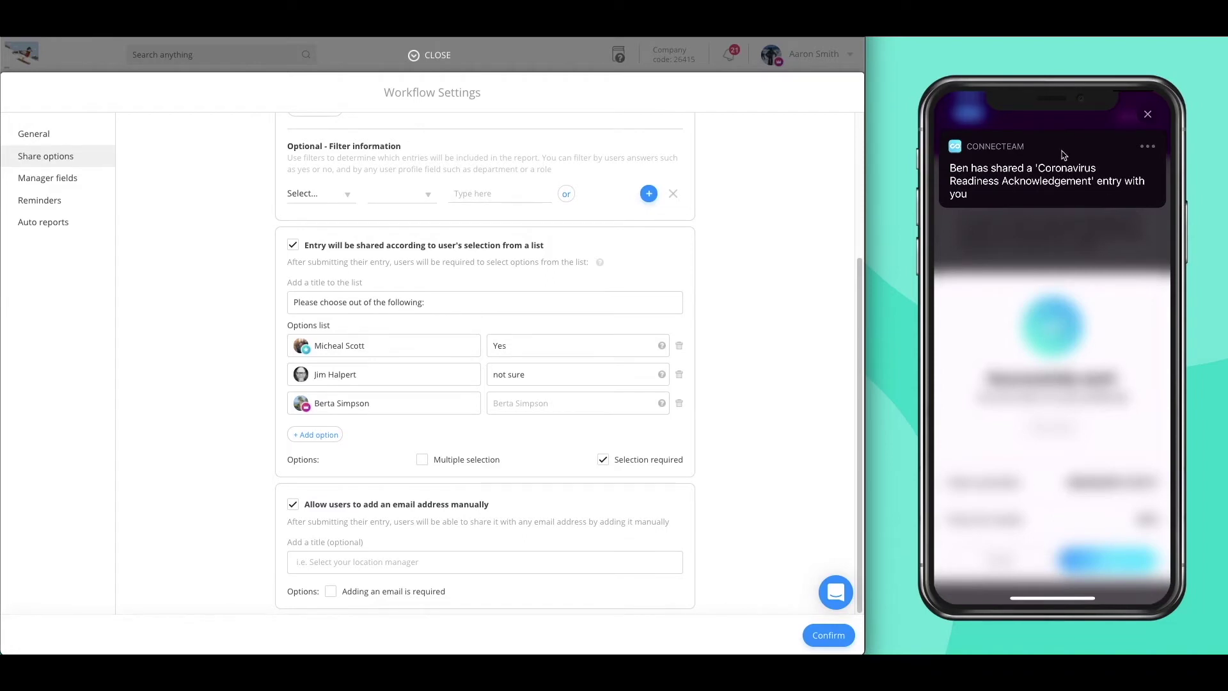
# - Expand the Note manager field and preview the entry's Status on the phone
pyautogui.click(55, 186)
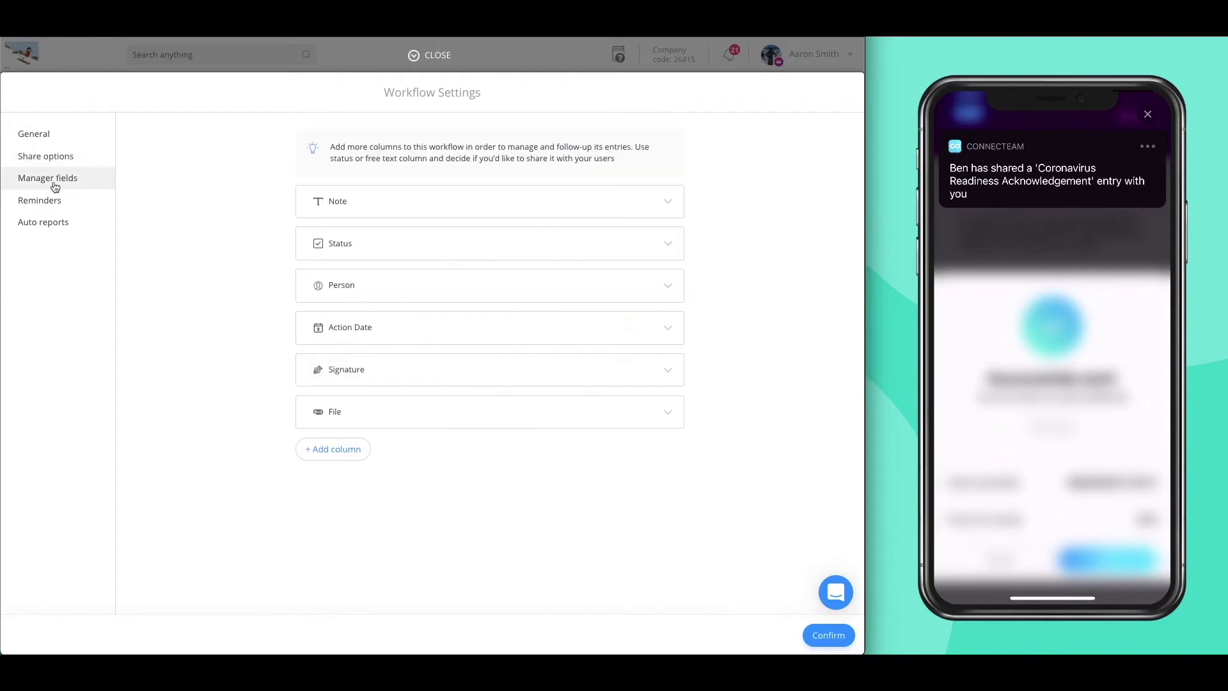
pyautogui.click(610, 210)
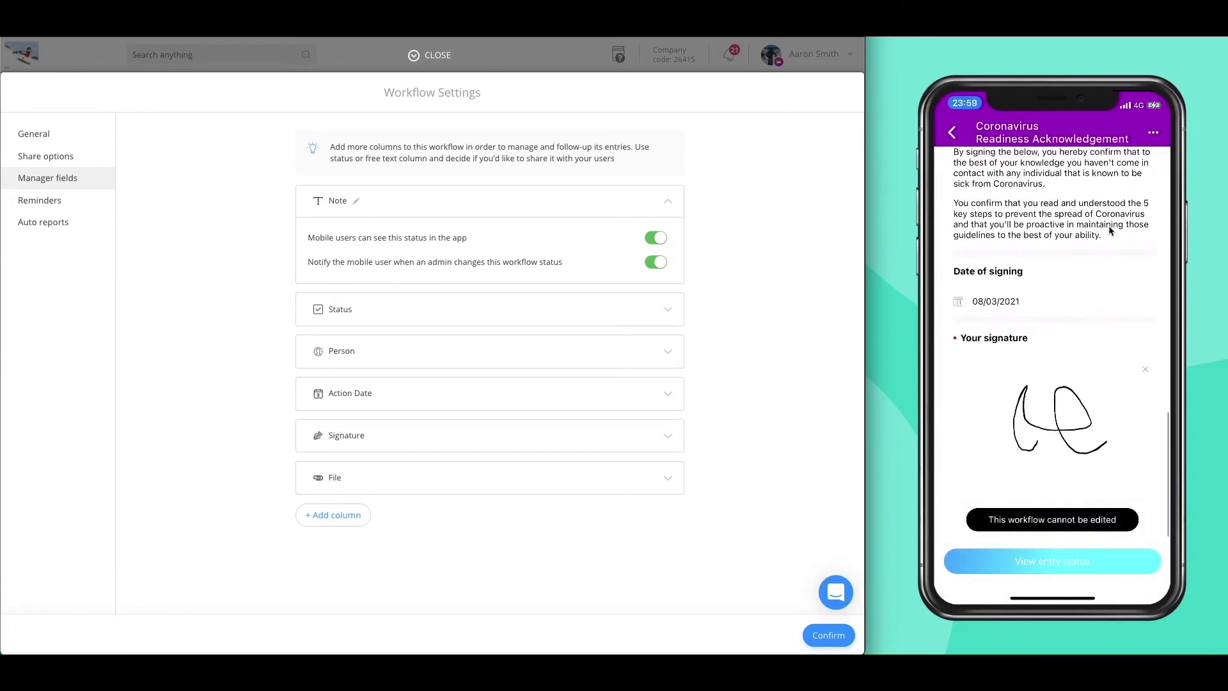
pyautogui.click(1047, 563)
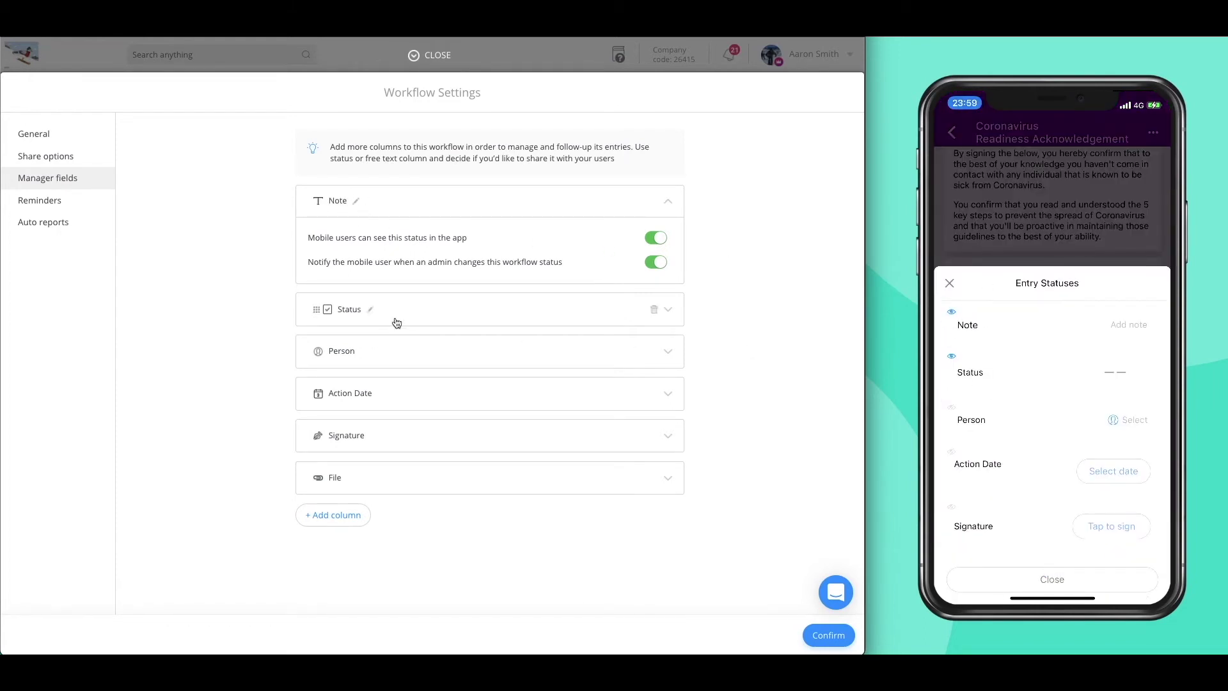
pyautogui.click(1091, 382)
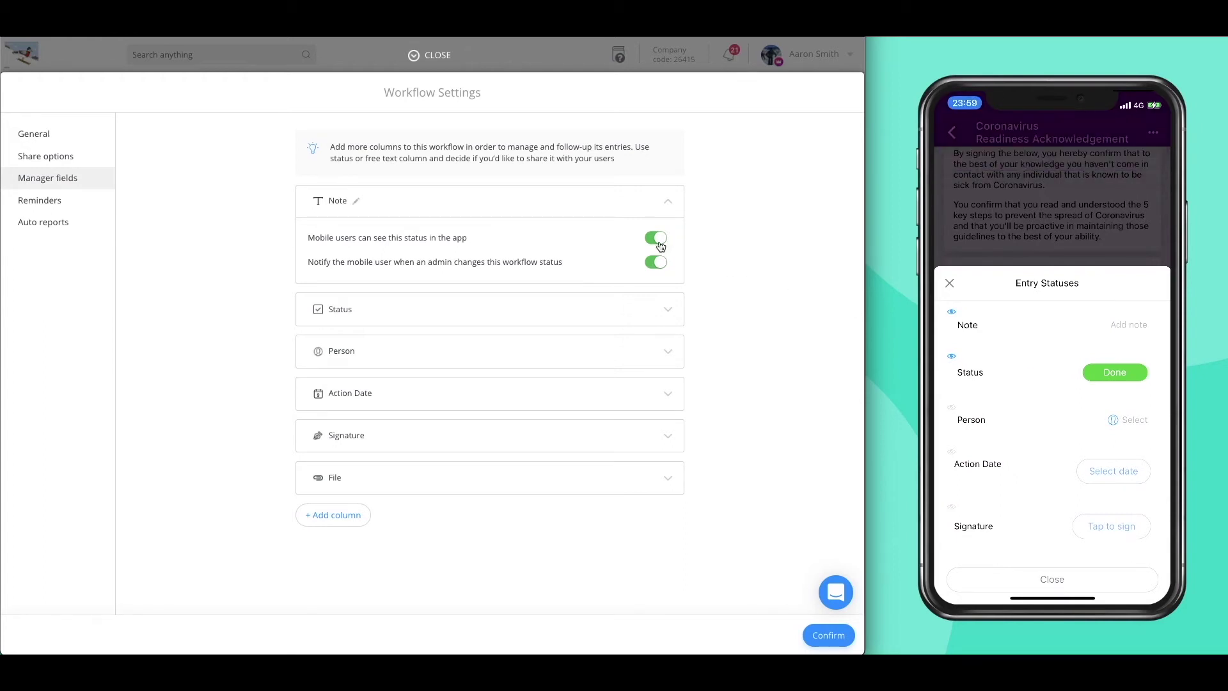
# - Keep mobile-user notifications on for Note changes and add a File column
pyautogui.click(654, 263)
pyautogui.click(652, 263)
pyautogui.click(332, 519)
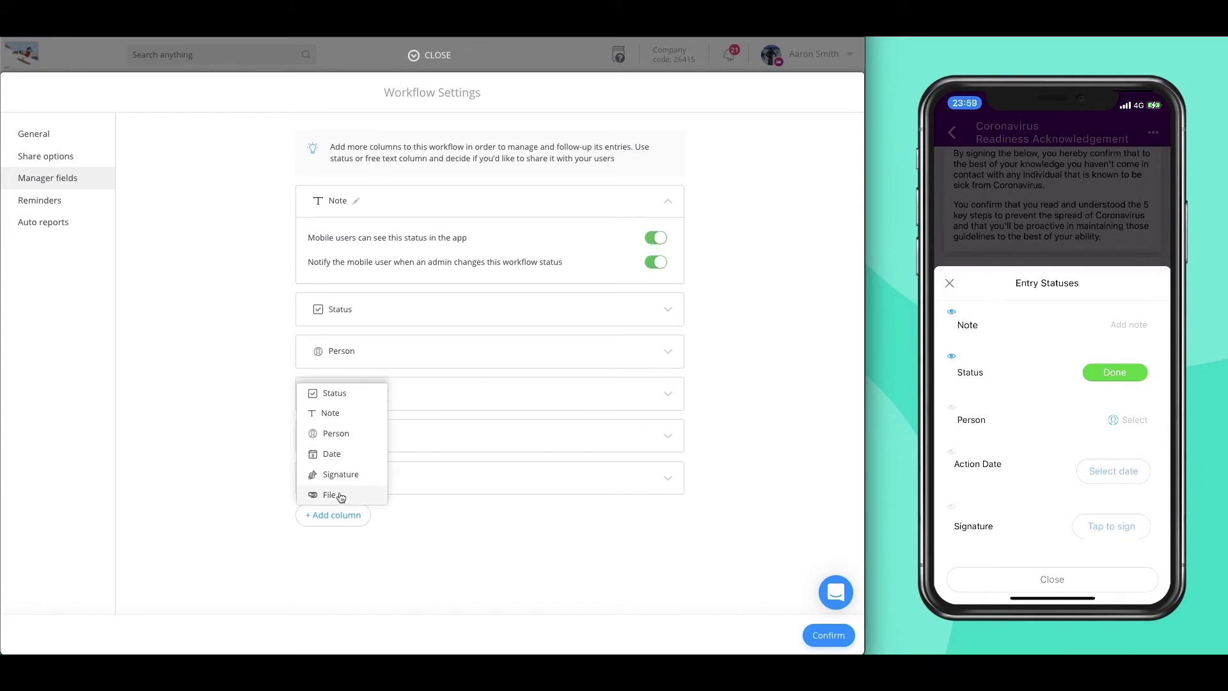
pyautogui.click(341, 496)
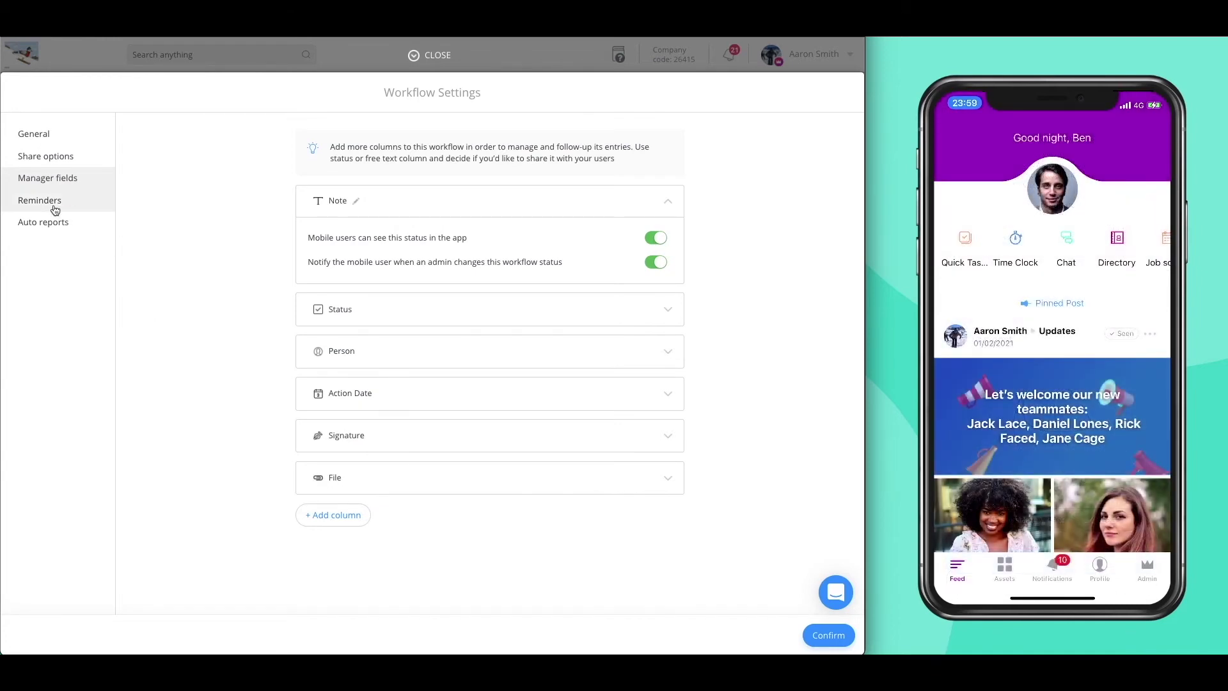
pyautogui.click(55, 211)
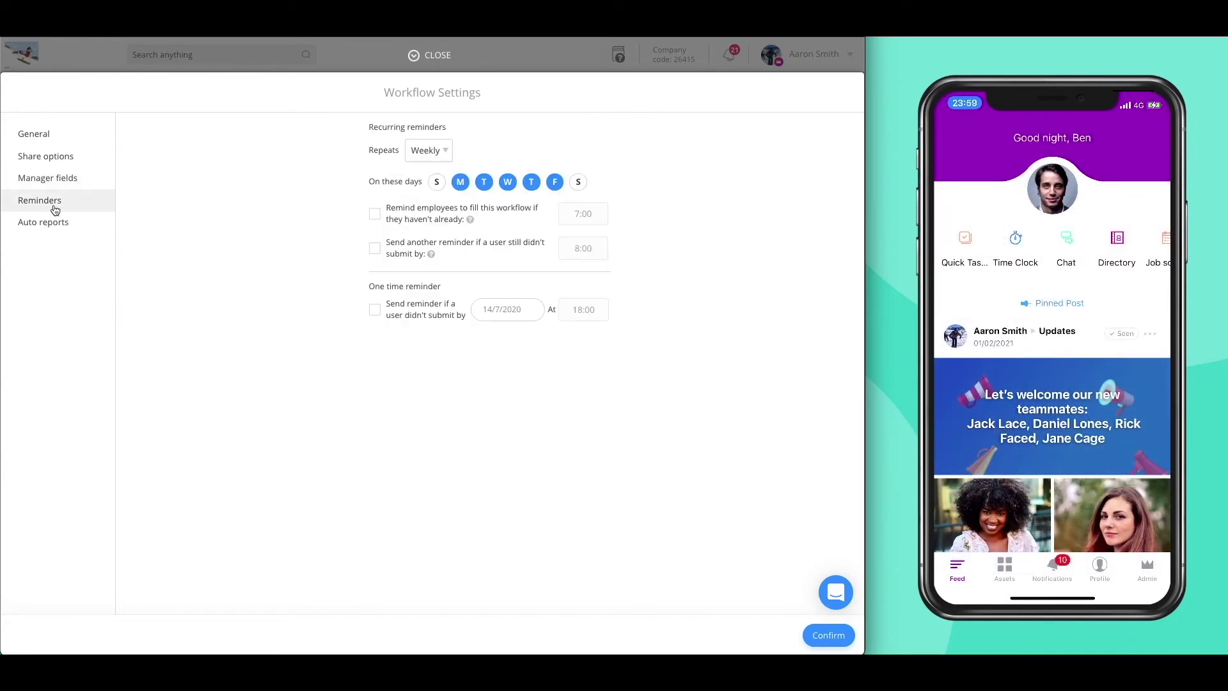
# - Set weekly non-submitter reminders Tuesday–Thursday at 7:00 and 8:00, plus a one-time 18:00 reminder
pyautogui.click(442, 156)
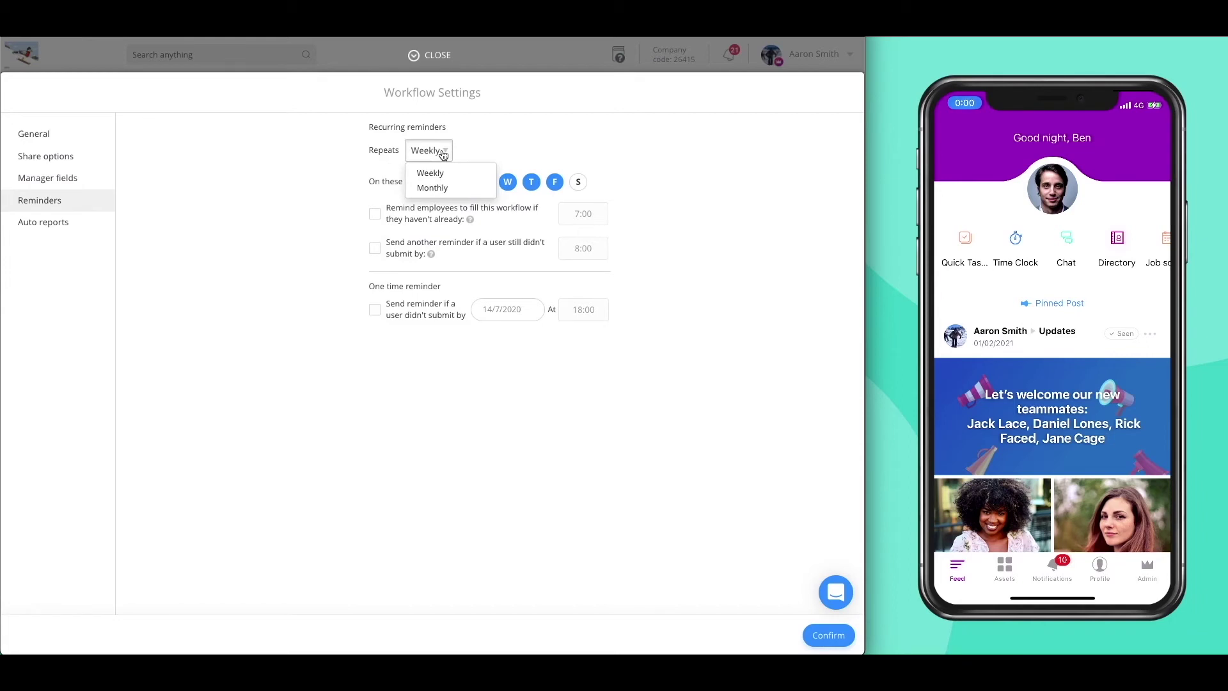
pyautogui.click(432, 173)
pyautogui.click(375, 213)
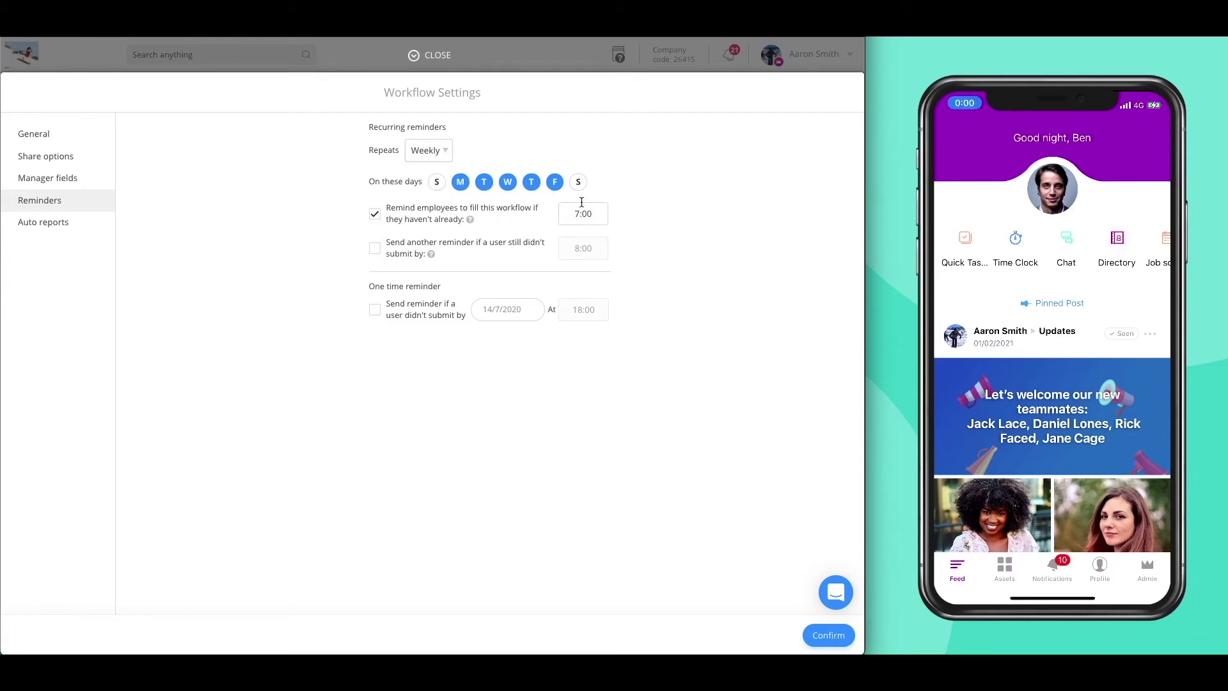
pyautogui.click(556, 183)
pyautogui.click(460, 184)
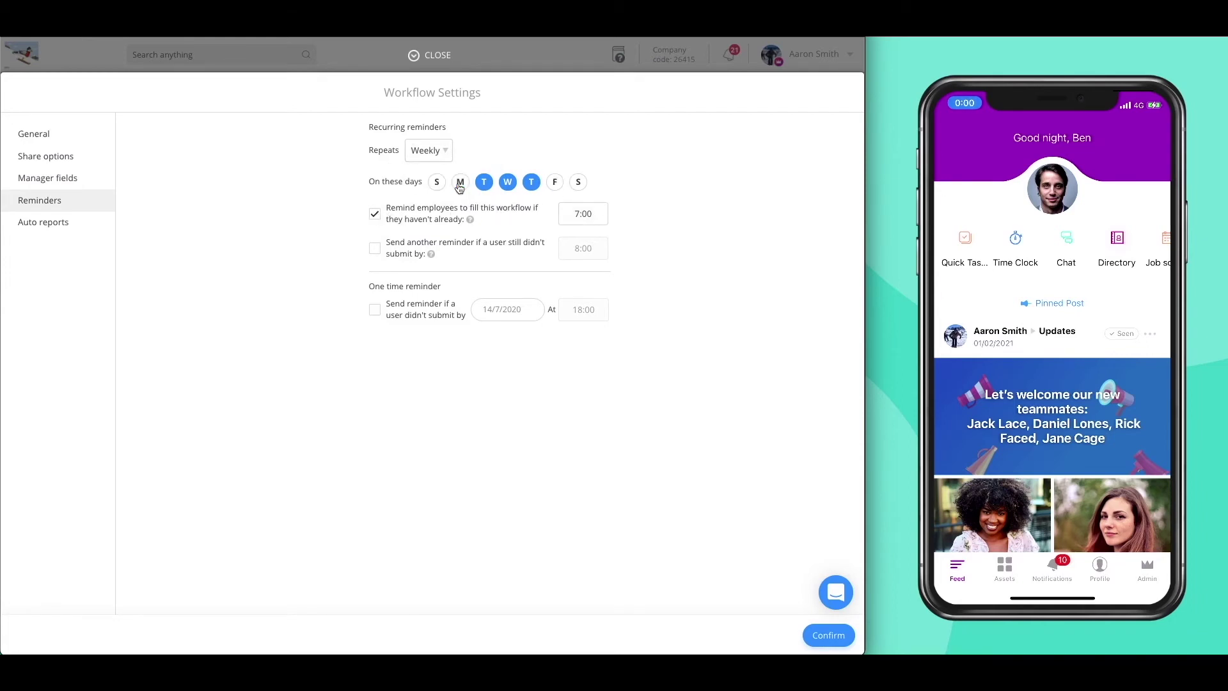
pyautogui.click(375, 249)
pyautogui.click(375, 309)
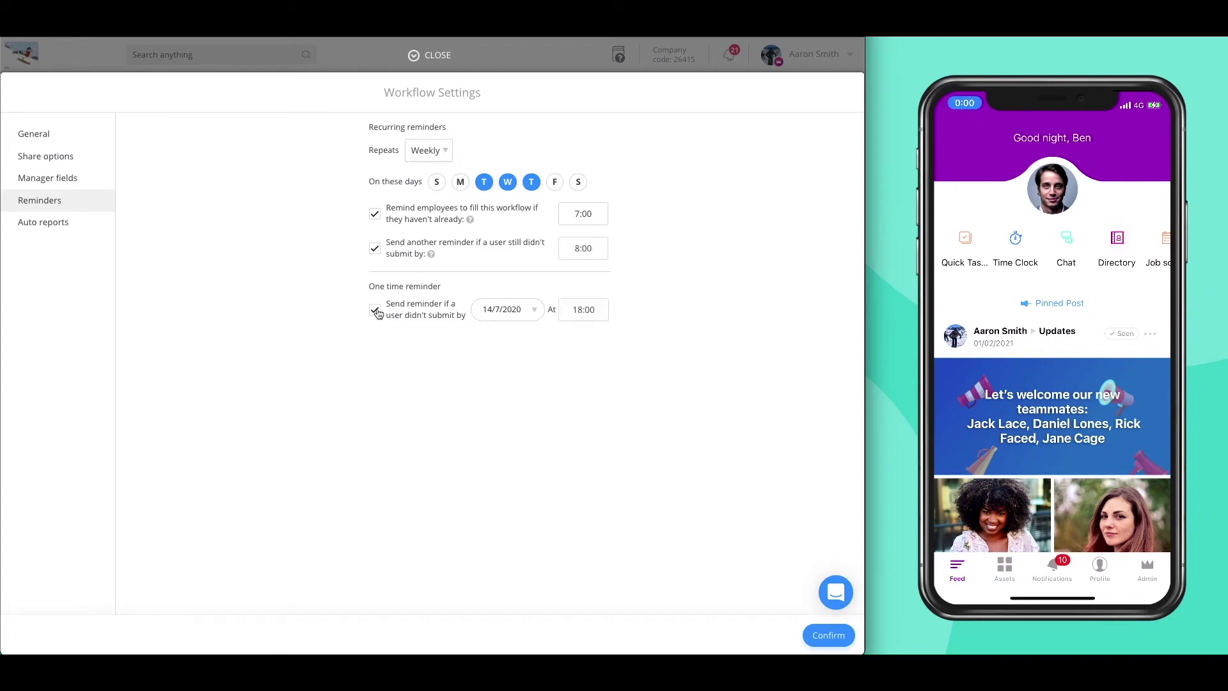
pyautogui.click(66, 229)
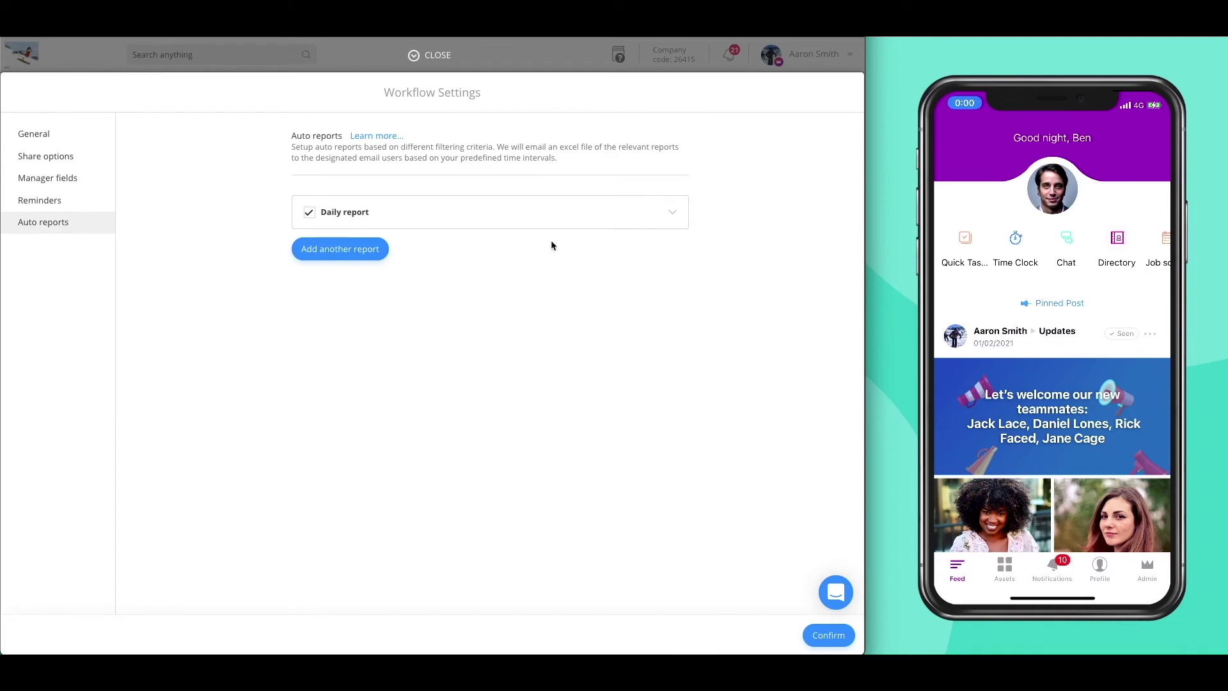
# - Make the Daily report an Entries report with frequency Every day
pyautogui.click(577, 220)
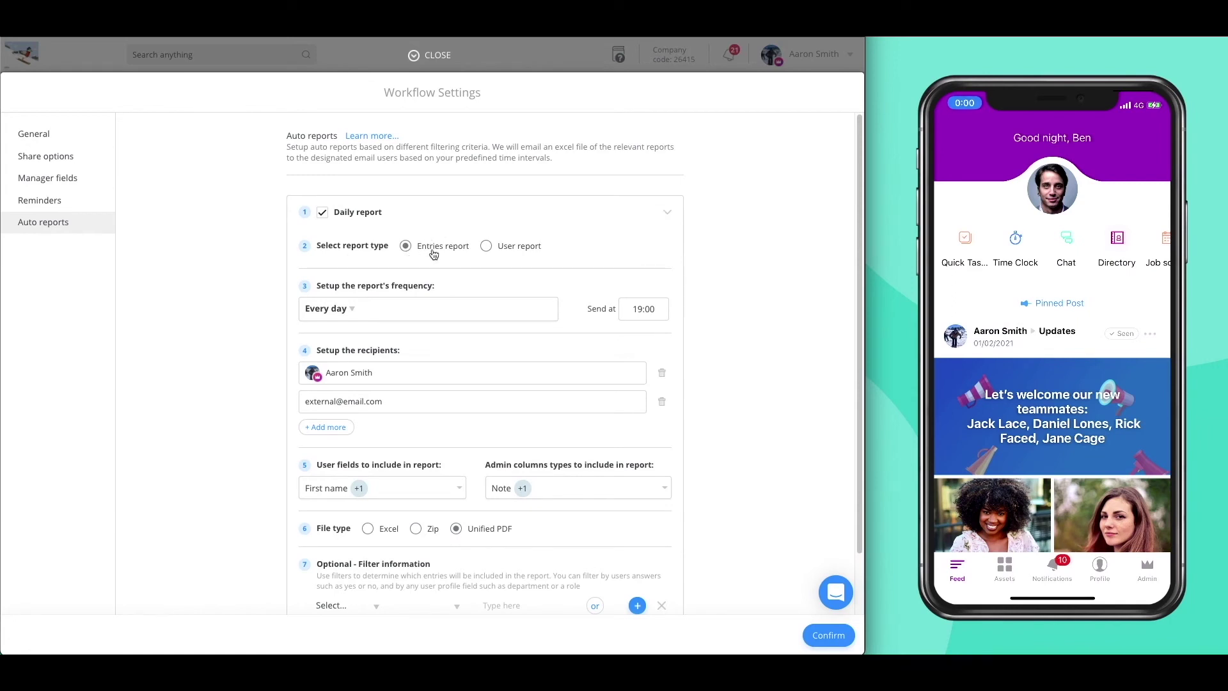
pyautogui.click(487, 246)
pyautogui.click(396, 273)
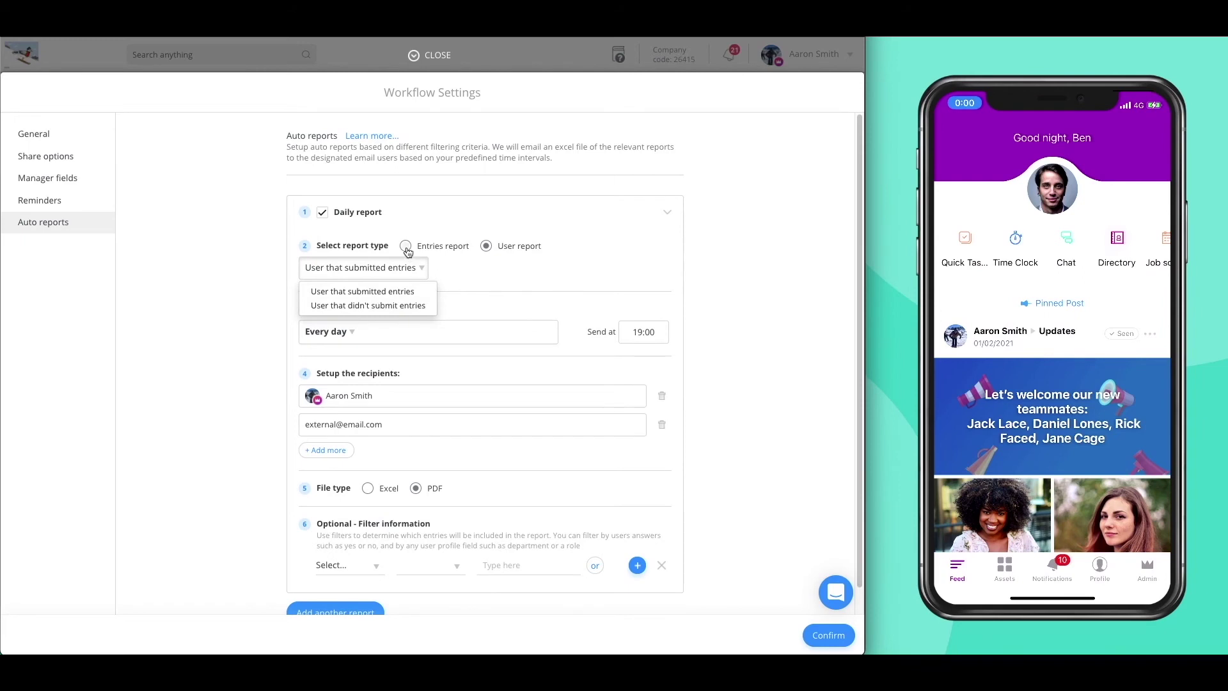
pyautogui.click(406, 247)
pyautogui.click(355, 311)
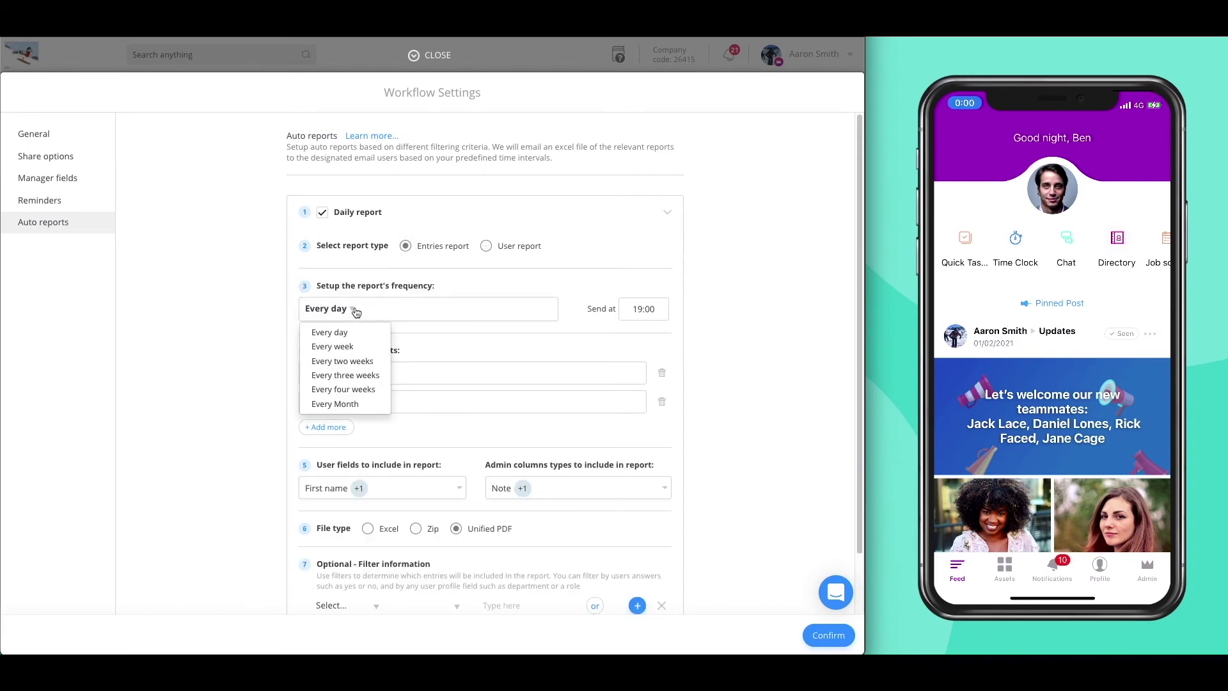
pyautogui.click(374, 332)
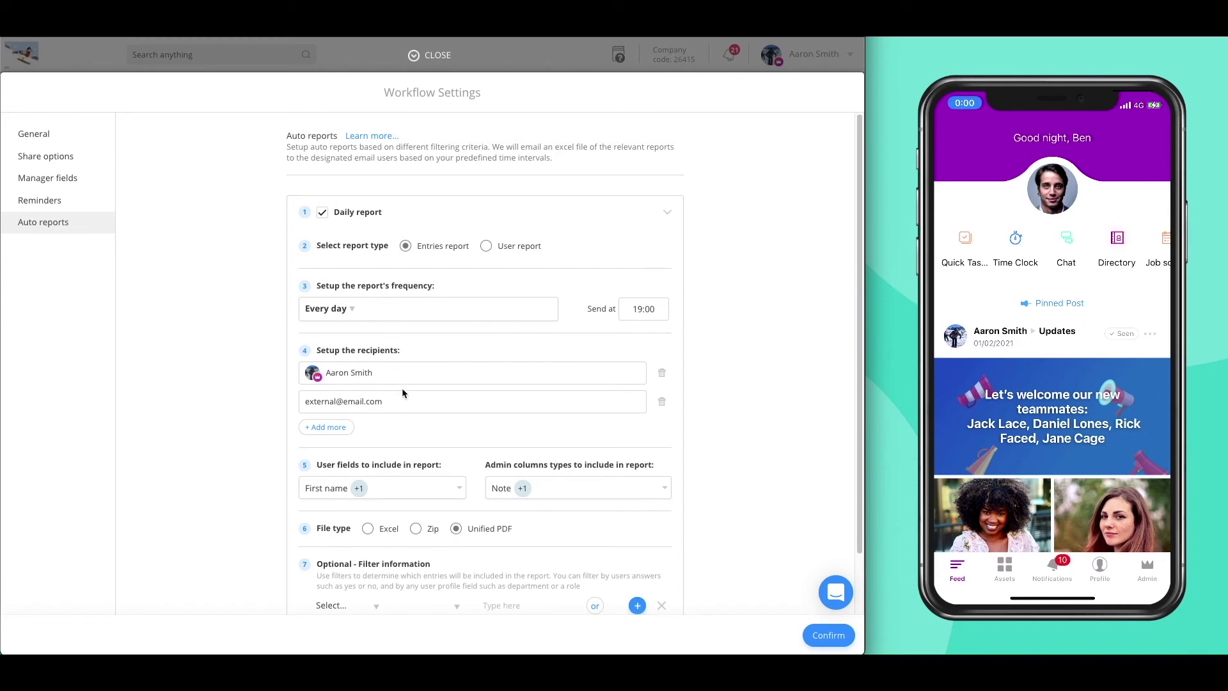
pyautogui.scroll(-1, 402, 392)
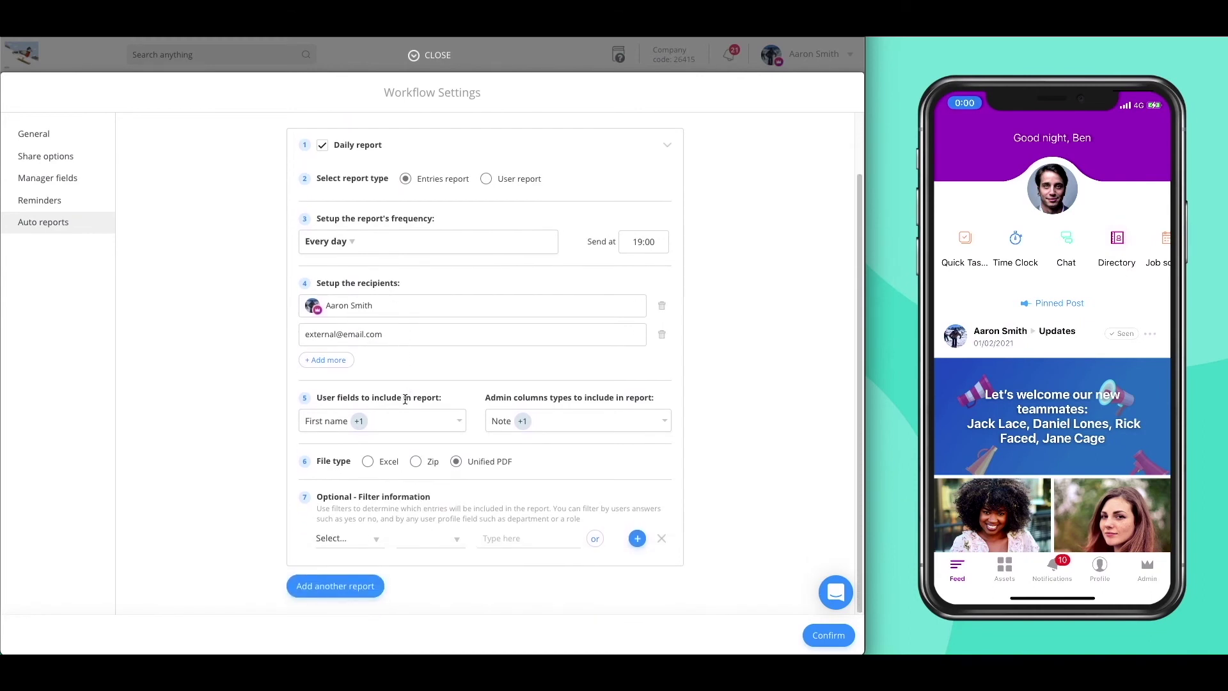
pyautogui.click(398, 426)
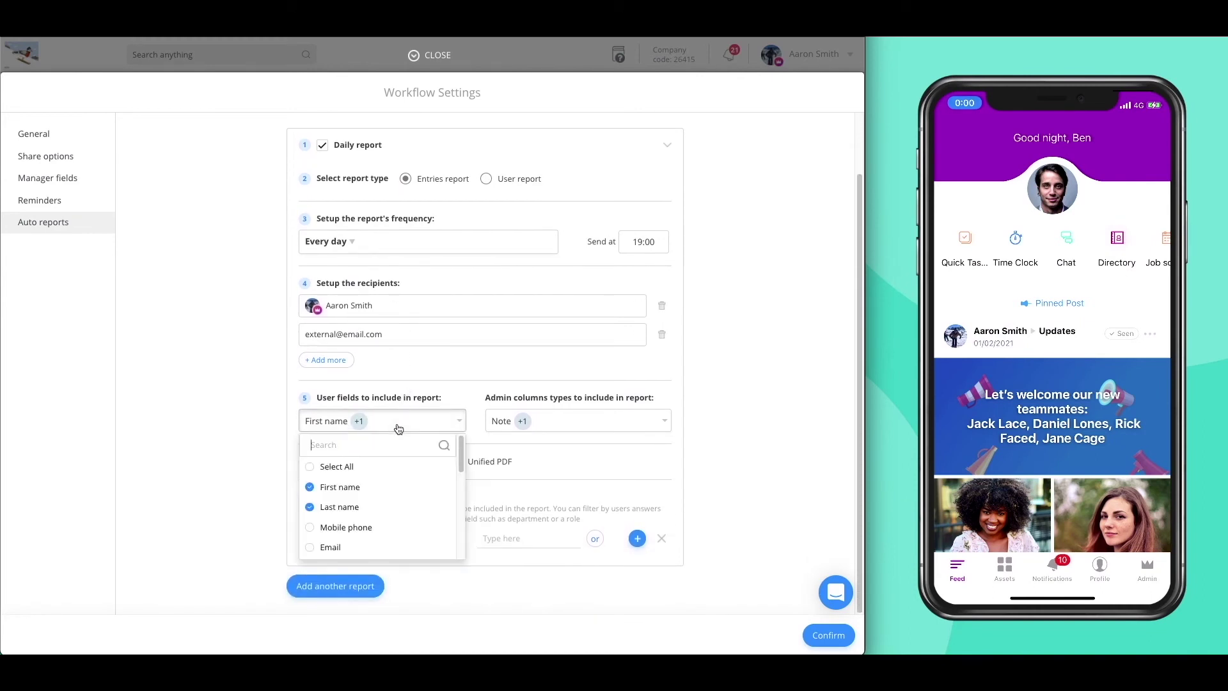
pyautogui.moveTo(460, 451); pyautogui.dragTo(460, 455)
pyautogui.click(608, 423)
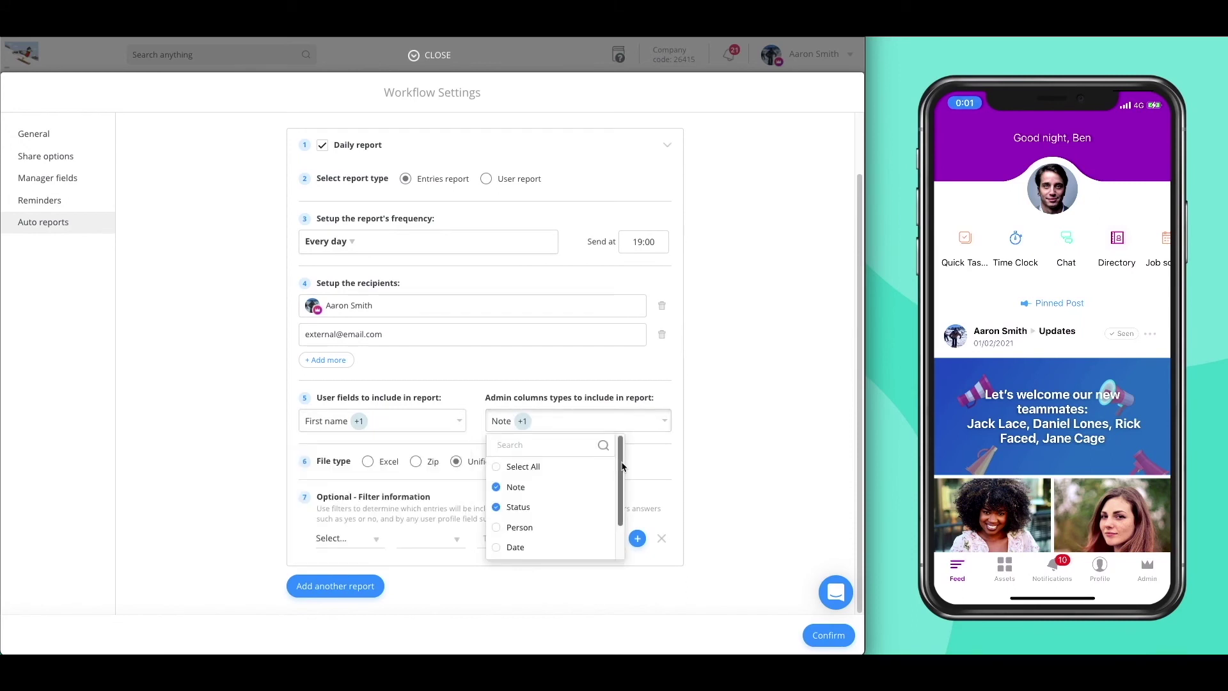
pyautogui.moveTo(620, 465)
pyautogui.mouseDown()
pyautogui.moveTo(620, 499)
pyautogui.moveTo(620, 456)
pyautogui.mouseUp()
pyautogui.click(624, 463)
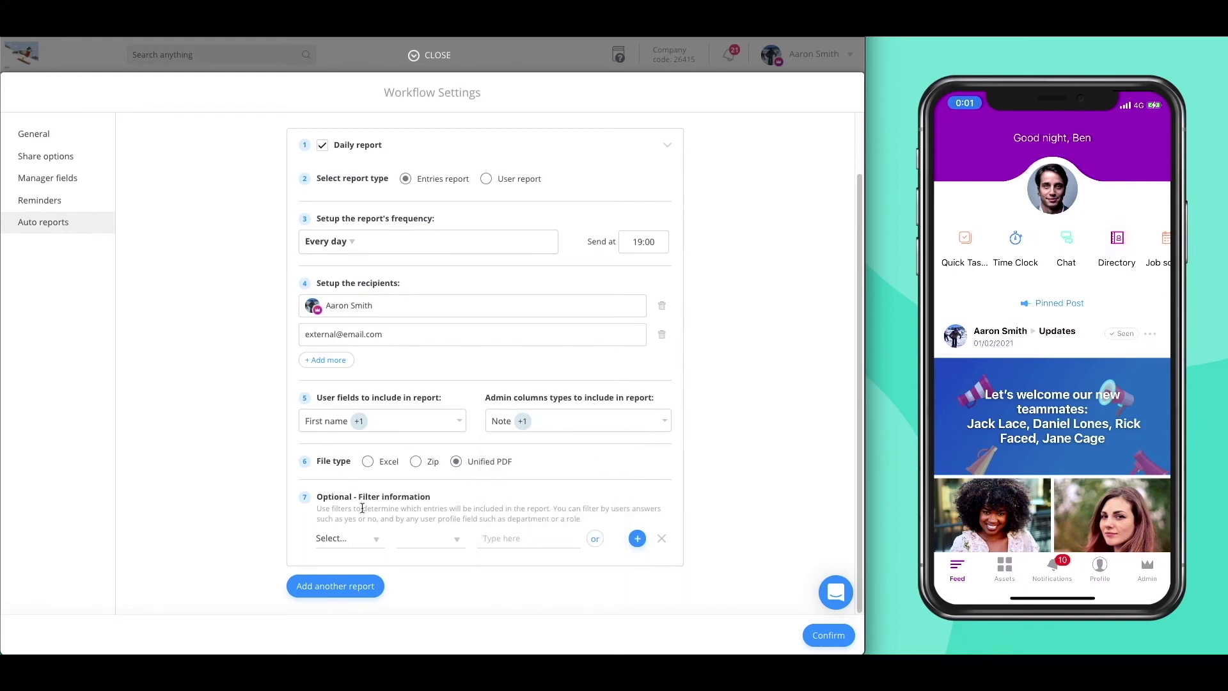
pyautogui.click(367, 539)
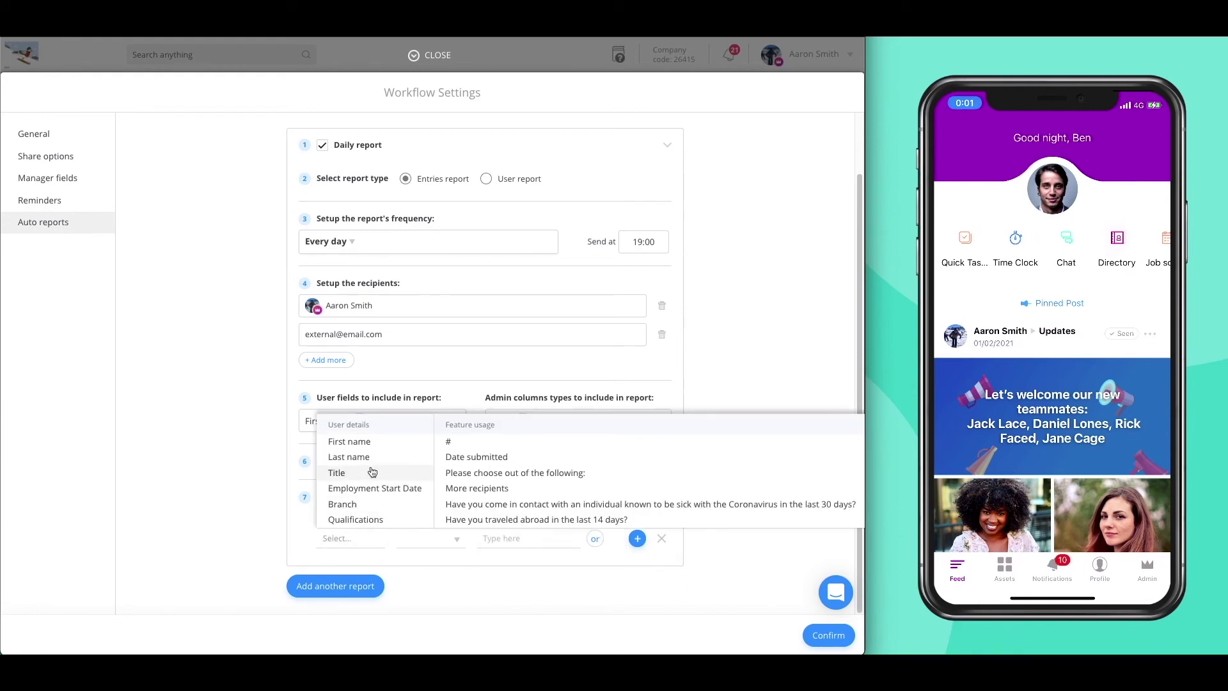
pyautogui.scroll(-2, 362, 512)
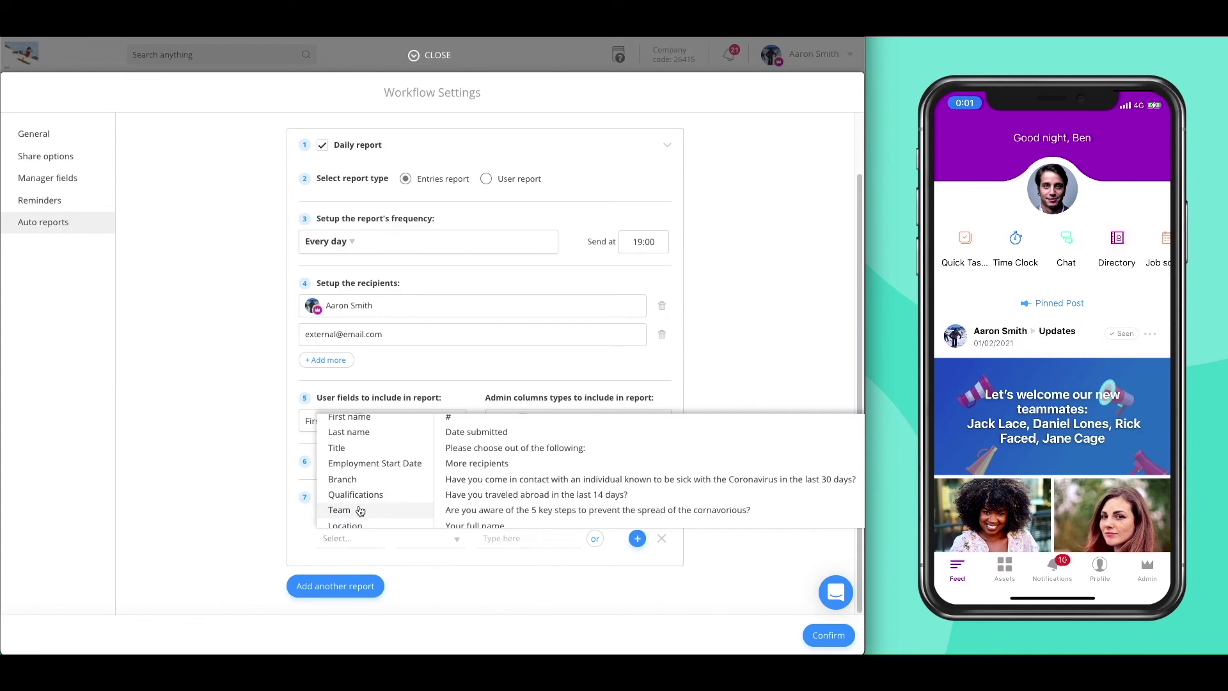
pyautogui.scroll(-2, 506, 470)
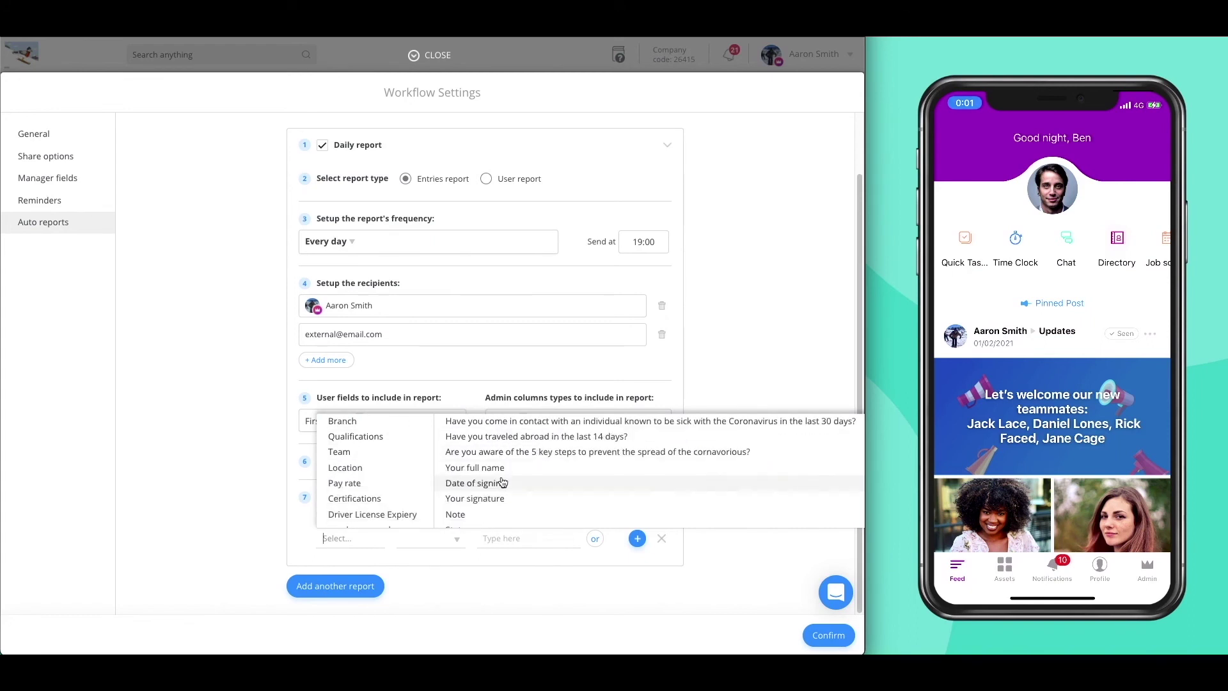
pyautogui.scroll(-3, 502, 483)
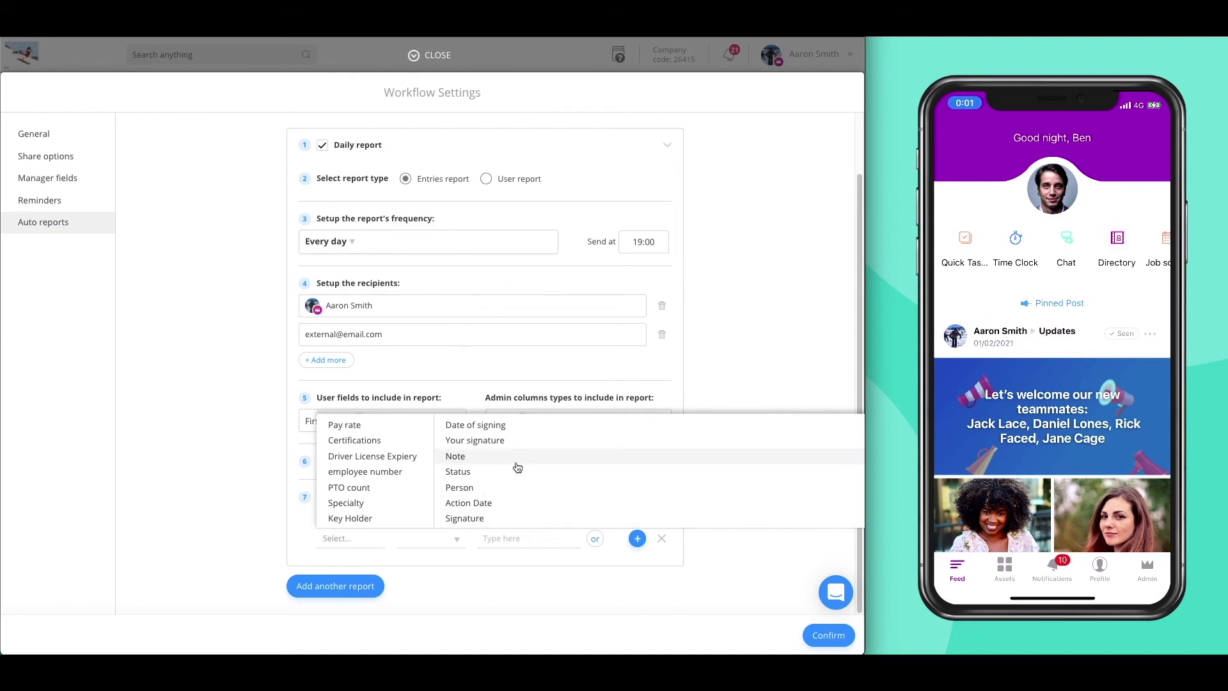
pyautogui.click(524, 599)
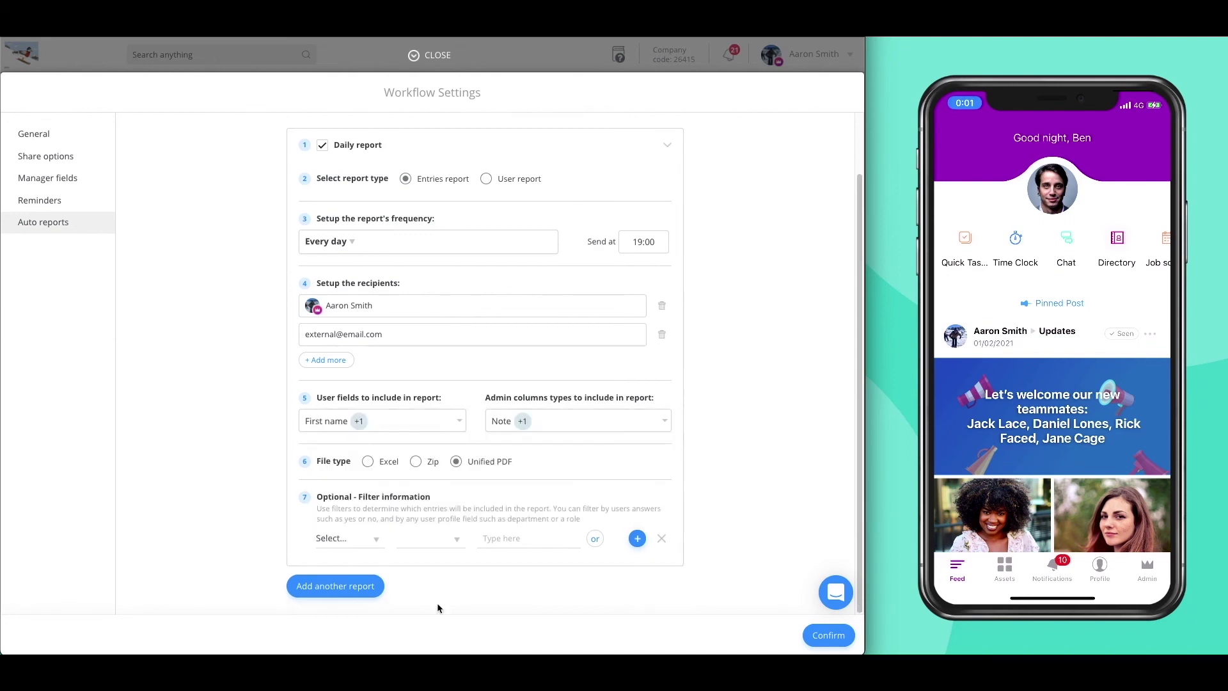
# - Confirm the Workflow Settings to save all changes
pyautogui.click(808, 638)
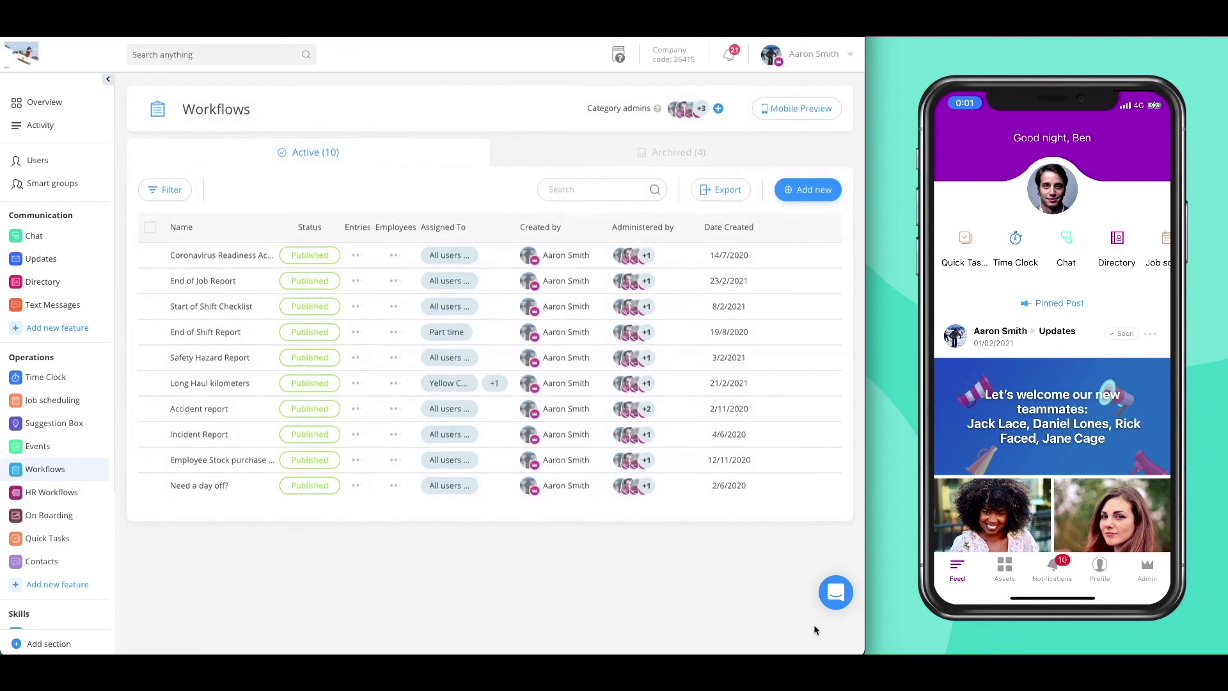